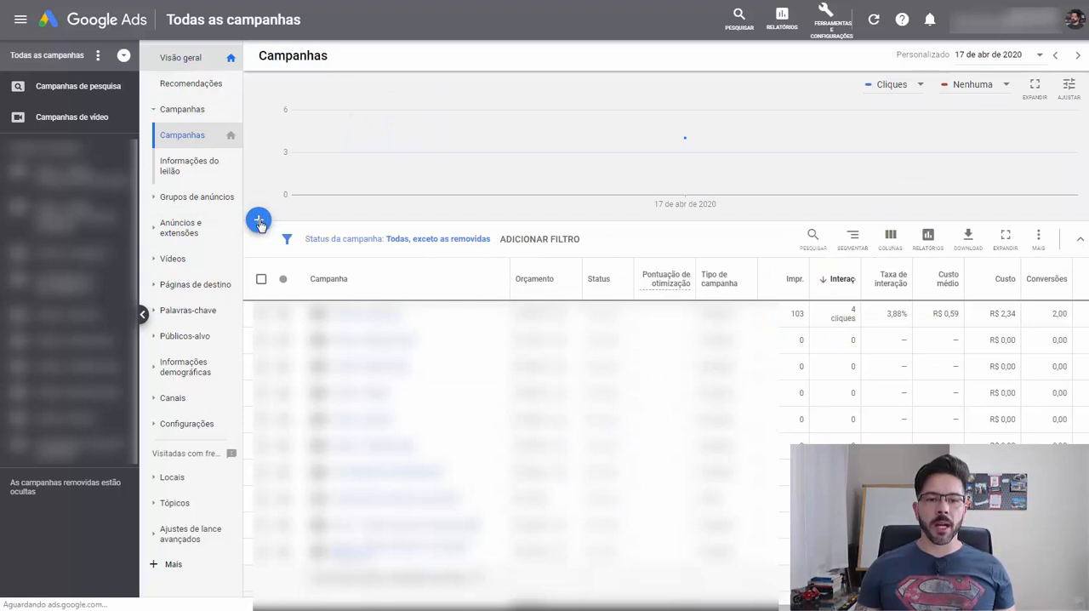
- Start a new campaign with the goal Vendas and the campaign type Rede de pesquisa, and continue to its settings
click(259, 222)
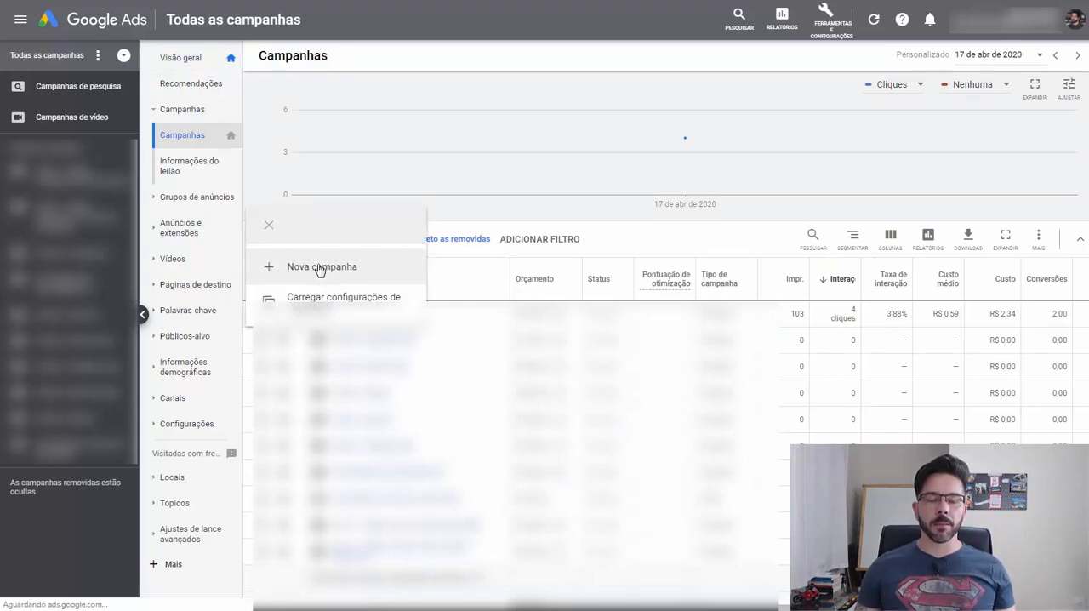
click(320, 267)
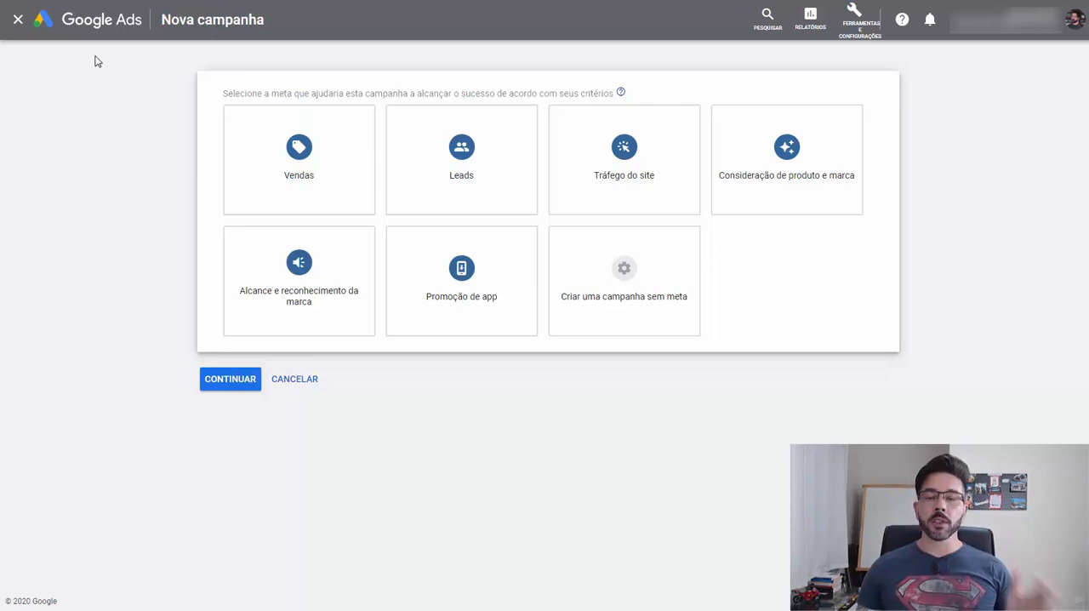
click(289, 165)
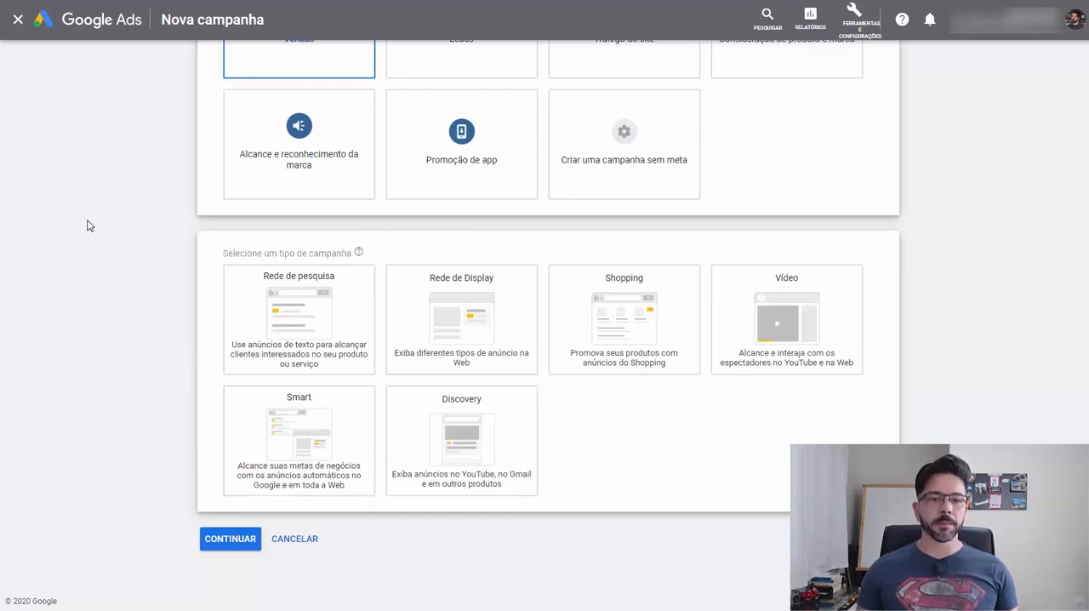
click(274, 316)
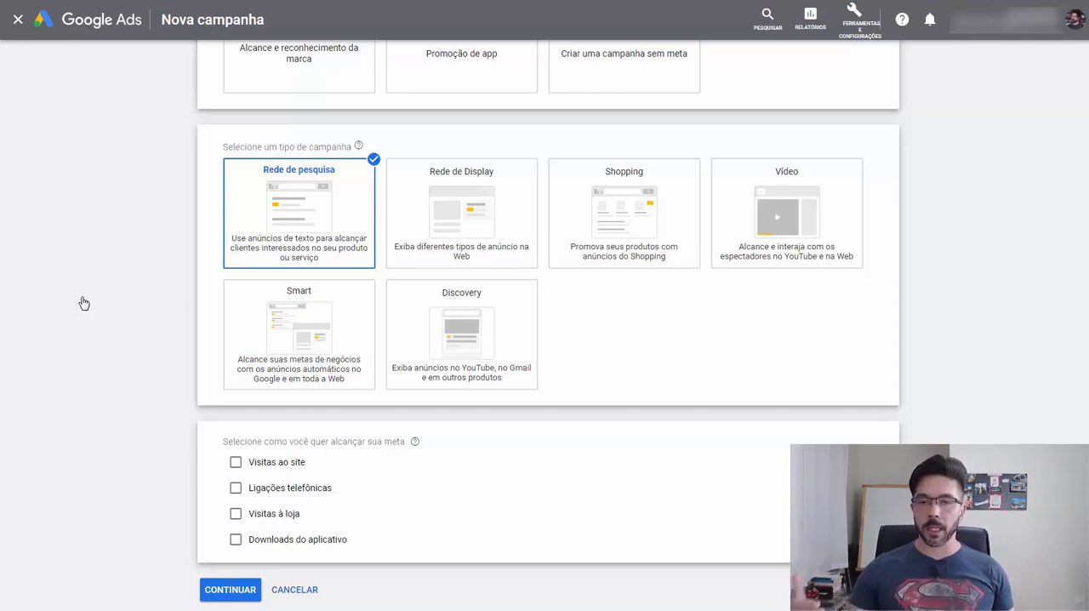
scroll(82, 306, down, 1)
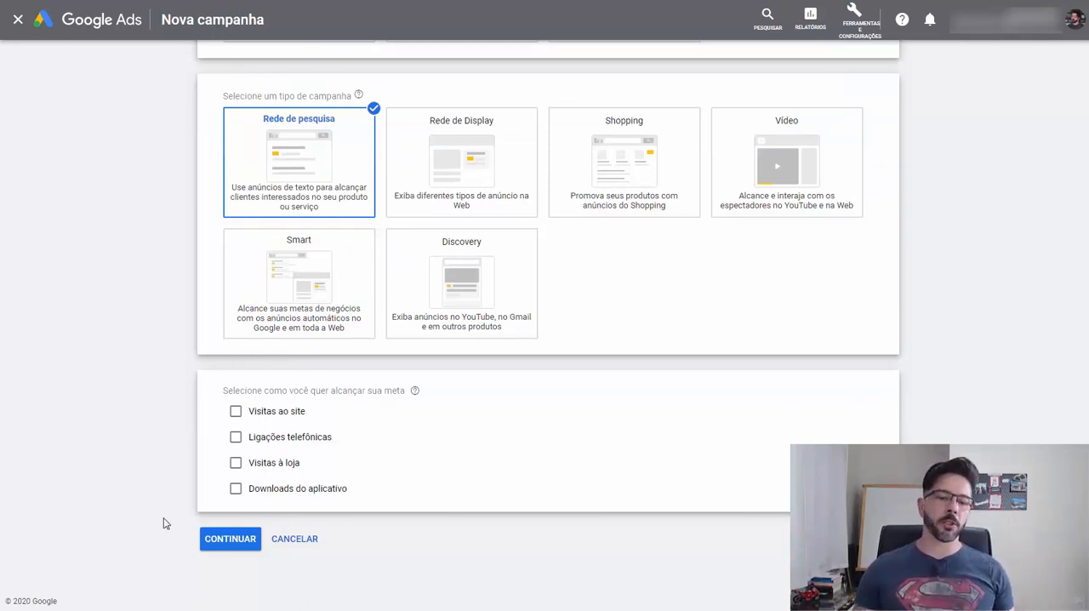
click(231, 545)
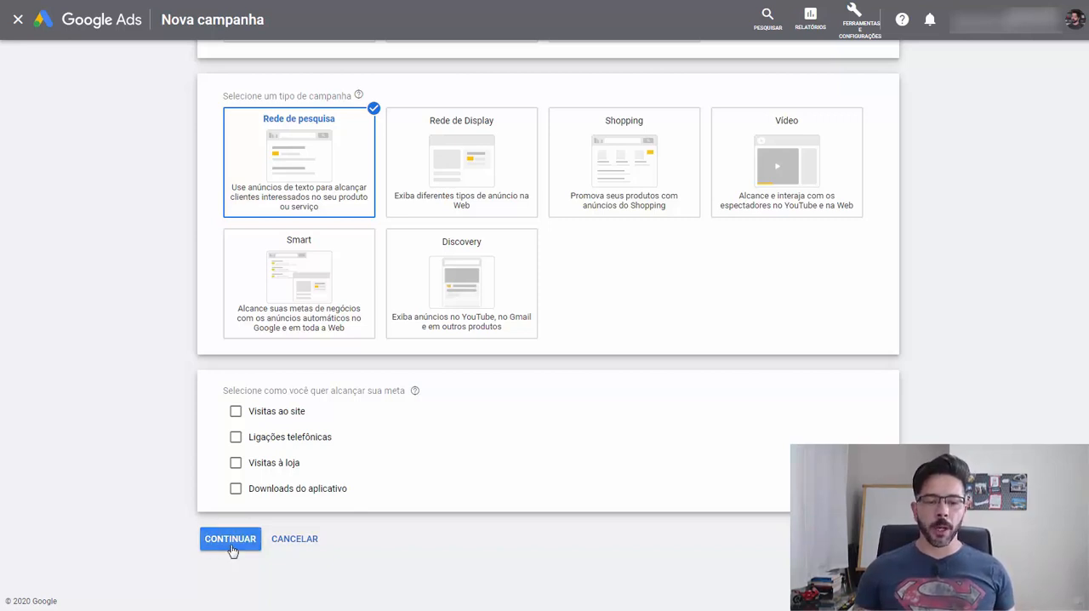
- Name the campaign "Campanha - Compra Amigurumi"
drag(452, 215, 297, 207)
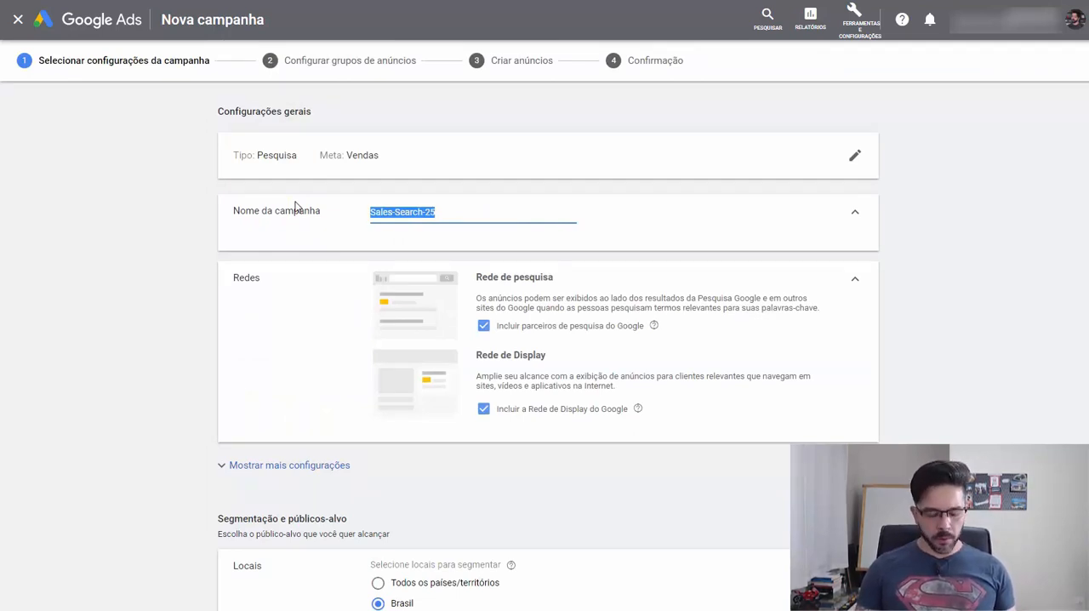
text(Campanha - )
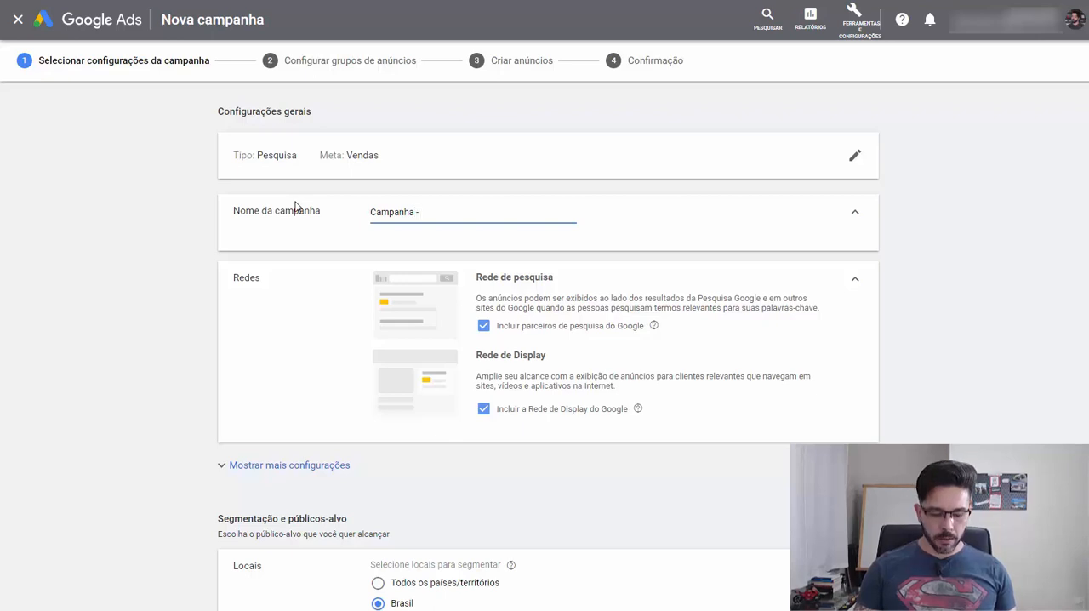
text(Compra A)
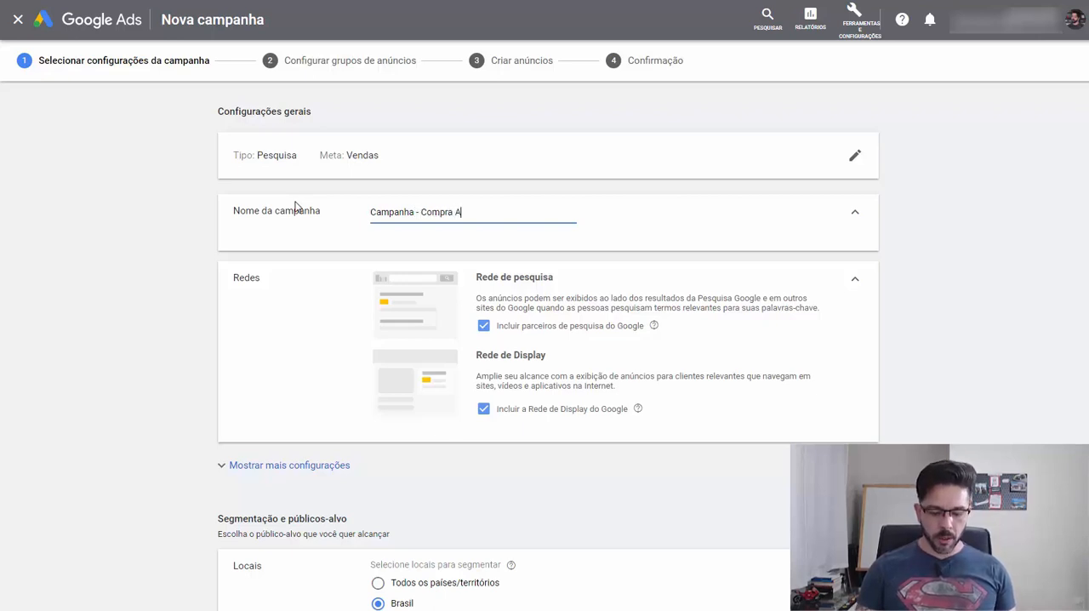
text(migurumi)
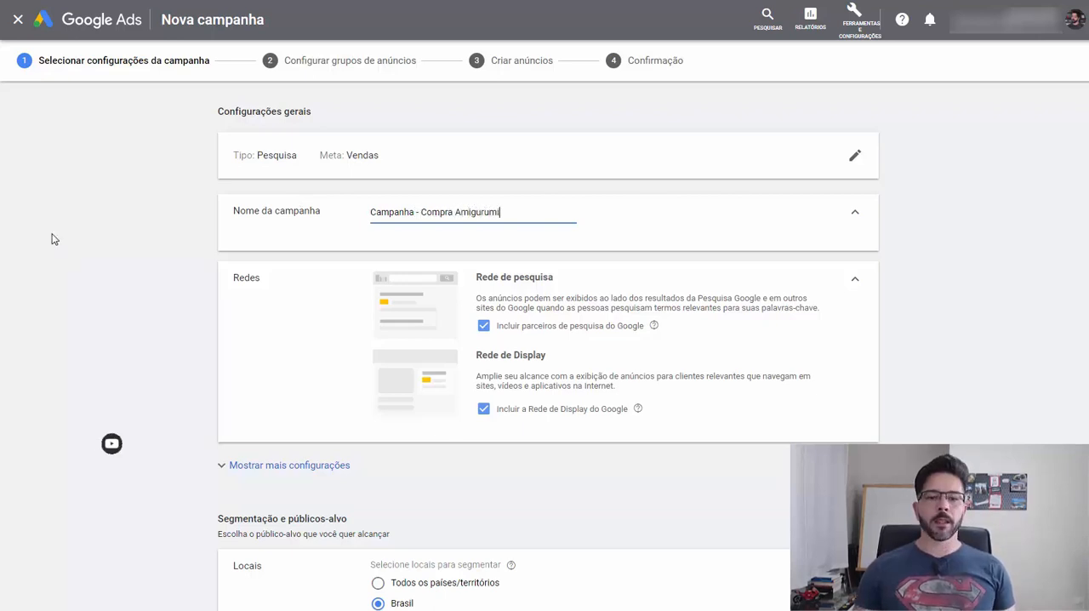
click(51, 236)
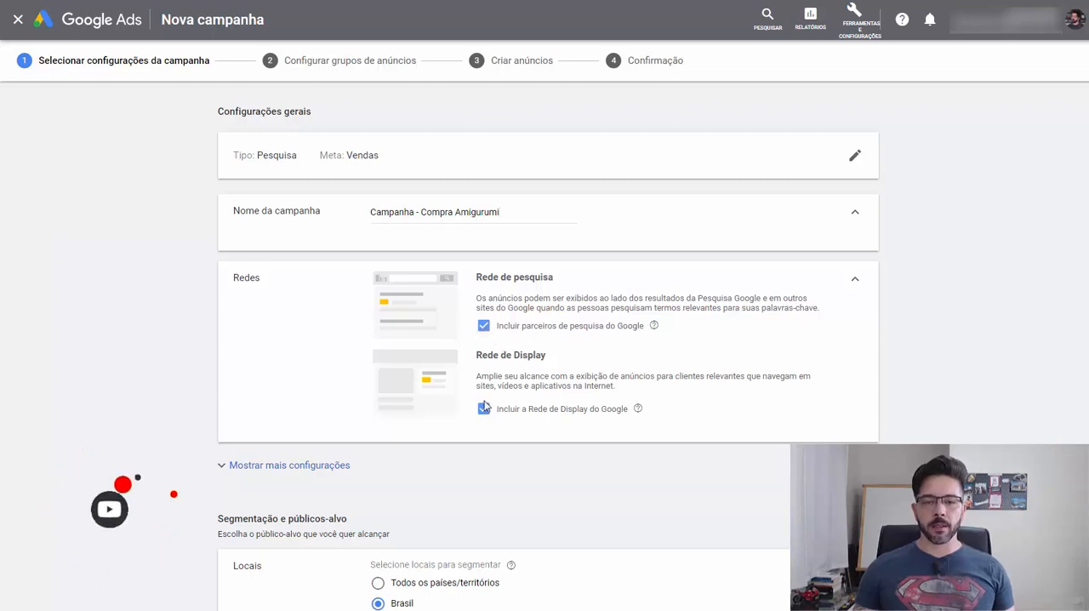
- Exclude Google search partners and the Display Network from the campaign, and target the location Brasil
click(483, 326)
click(484, 427)
scroll(106, 349, down, 2)
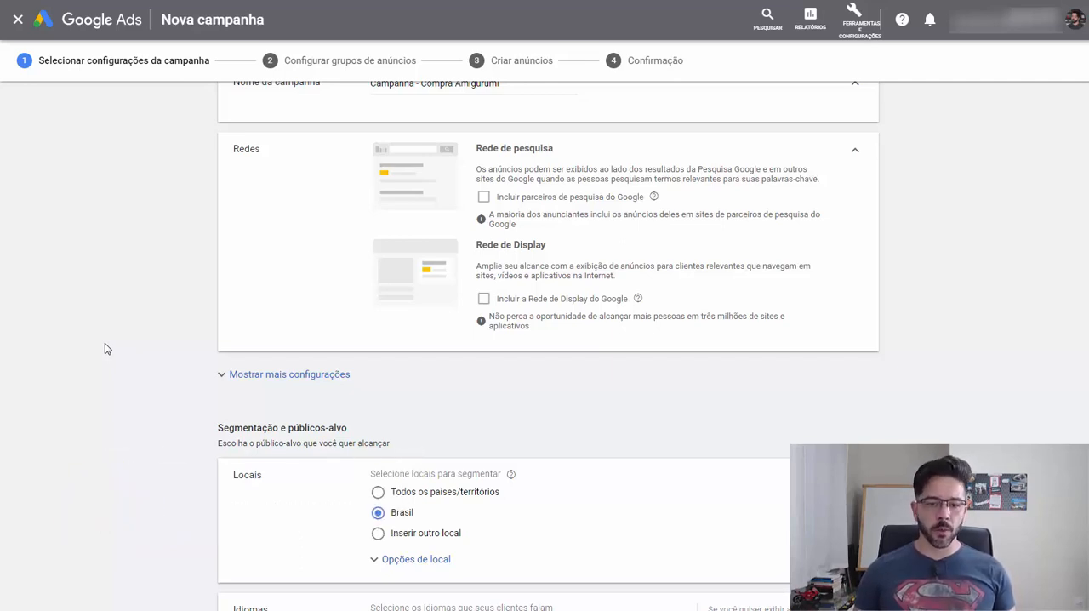
scroll(127, 361, down, 2)
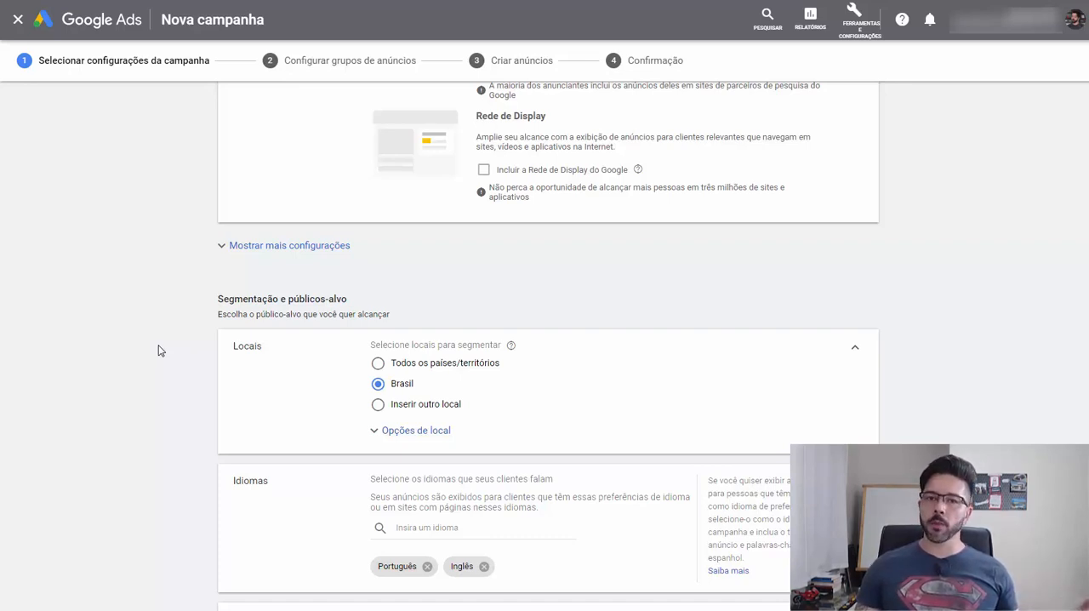
click(377, 405)
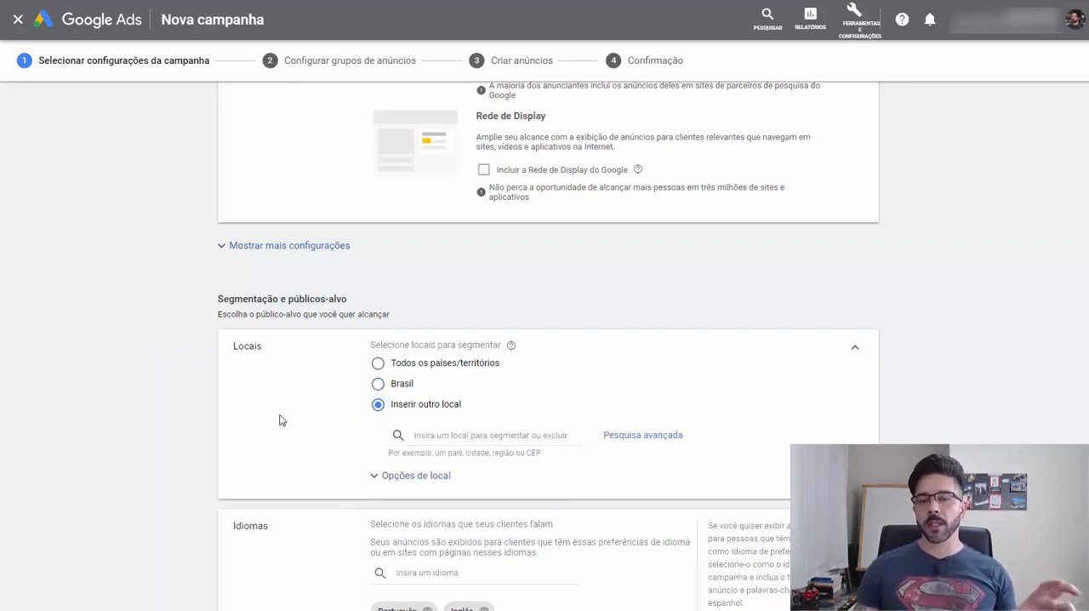
click(378, 384)
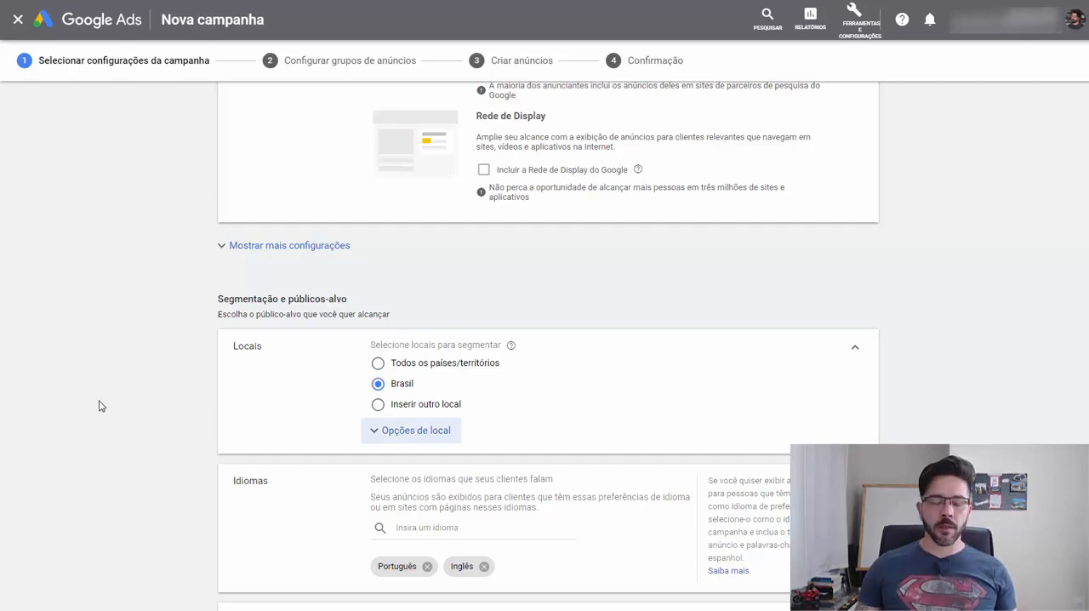
- Set the average daily budget to R$ 50 and turn off the desired cost per action for the conversion bids
scroll(99, 407, down, 3)
scroll(99, 407, down, 4)
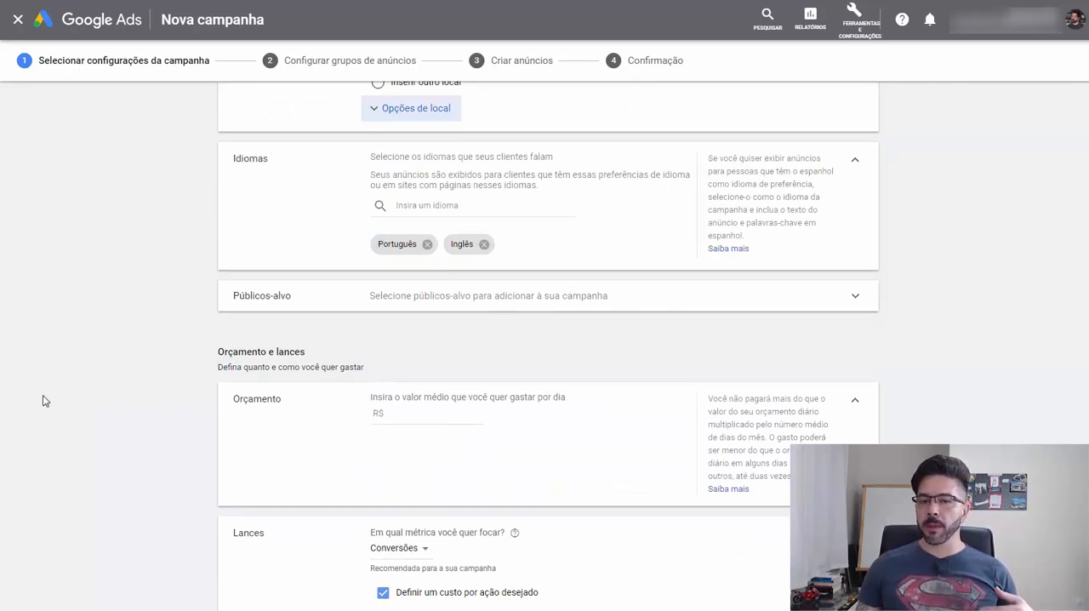
scroll(44, 400, down, 3)
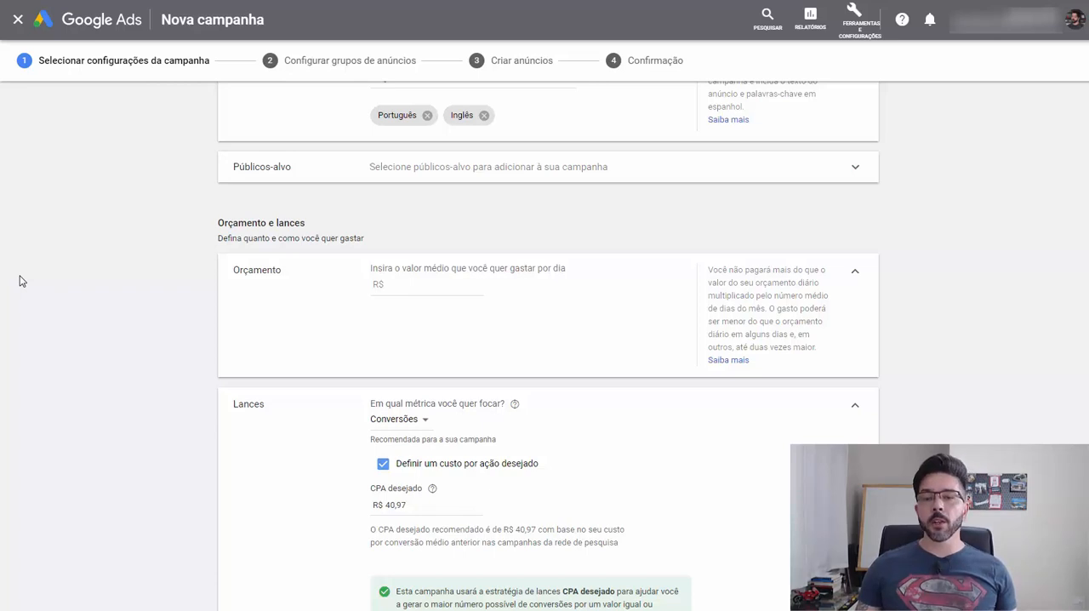
click(414, 287)
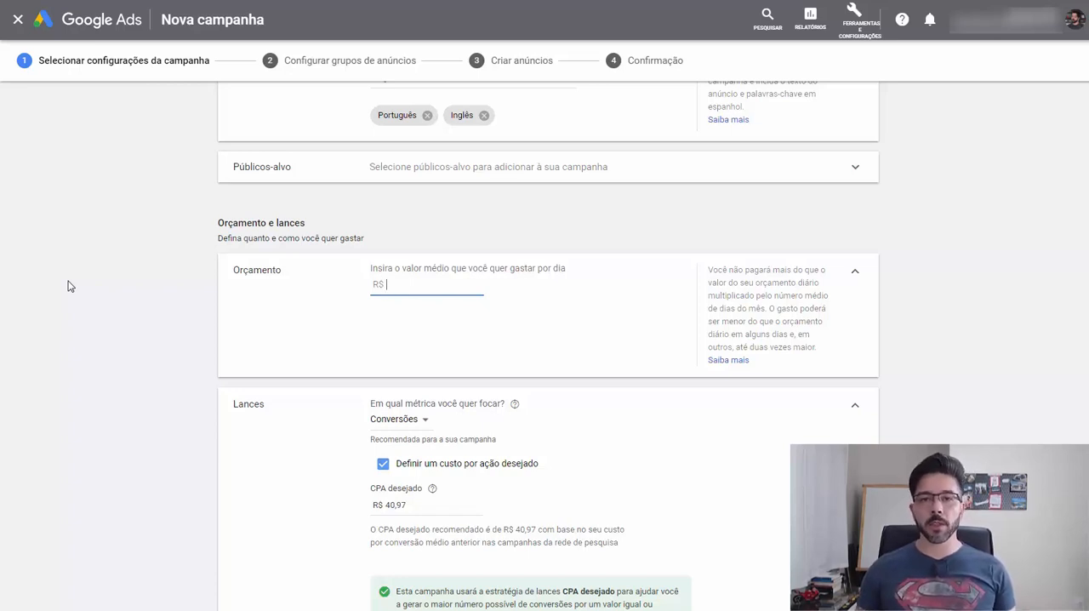
text(50)
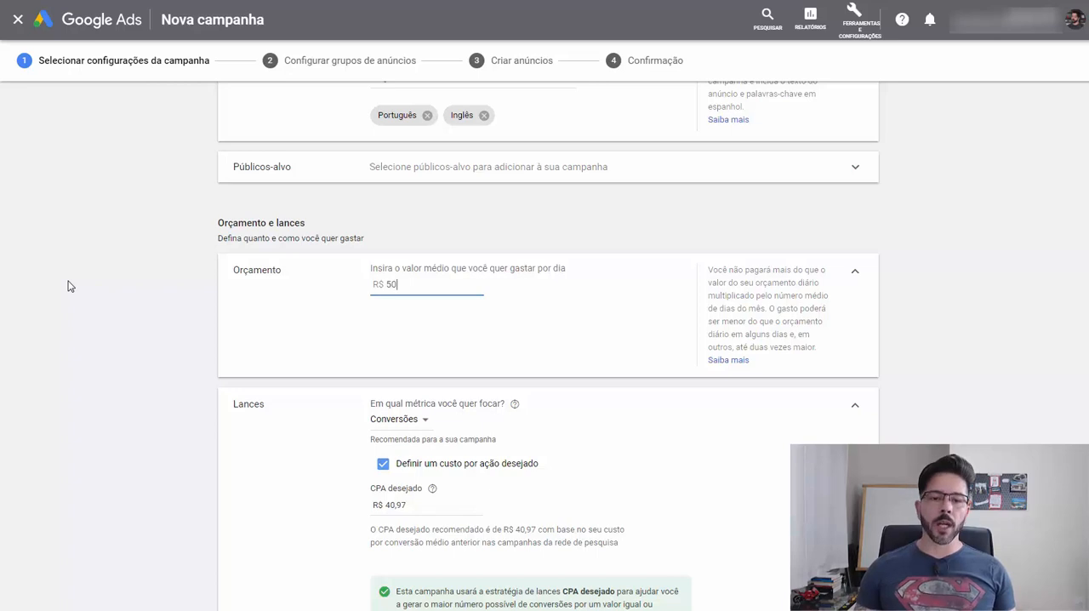
click(70, 287)
scroll(69, 287, down, 2)
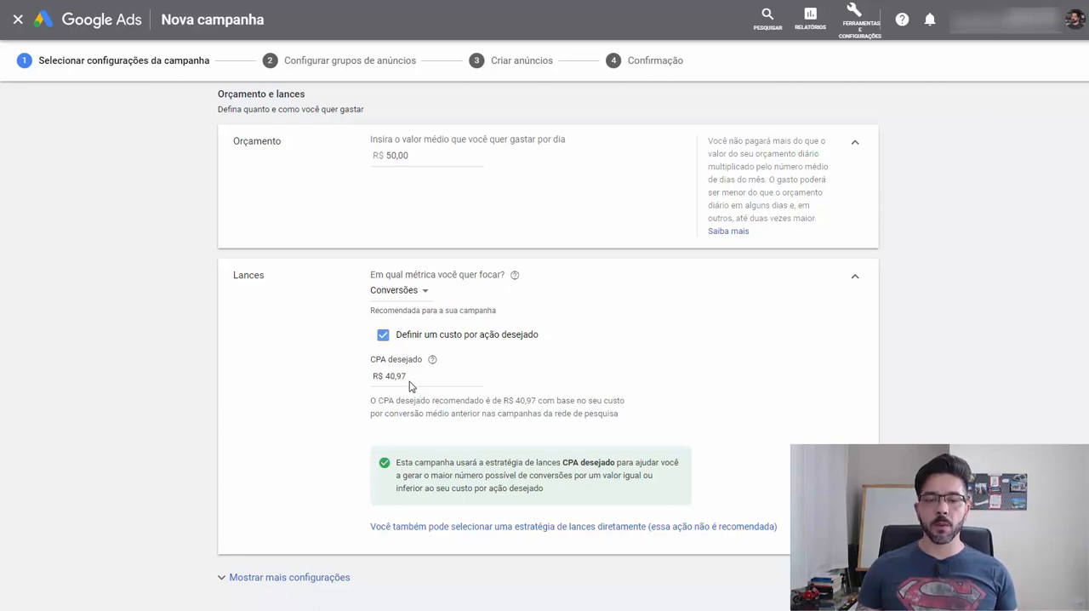
click(382, 335)
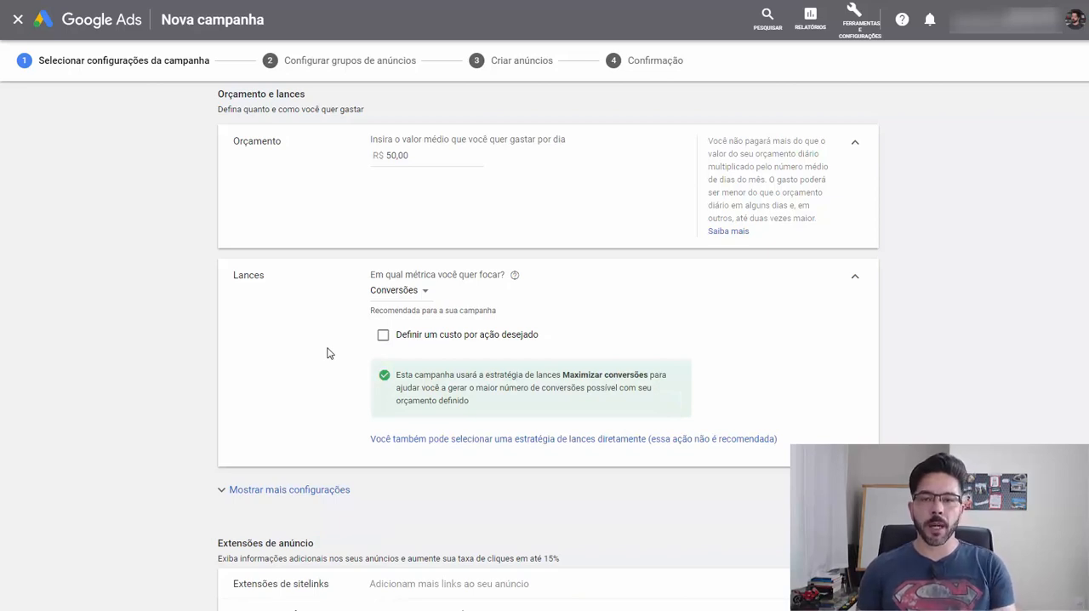
- Review the available callout extensions, the product benefits on the Amigurumi sales page and the campaign outline in the Google Docs document
scroll(328, 352, down, 2)
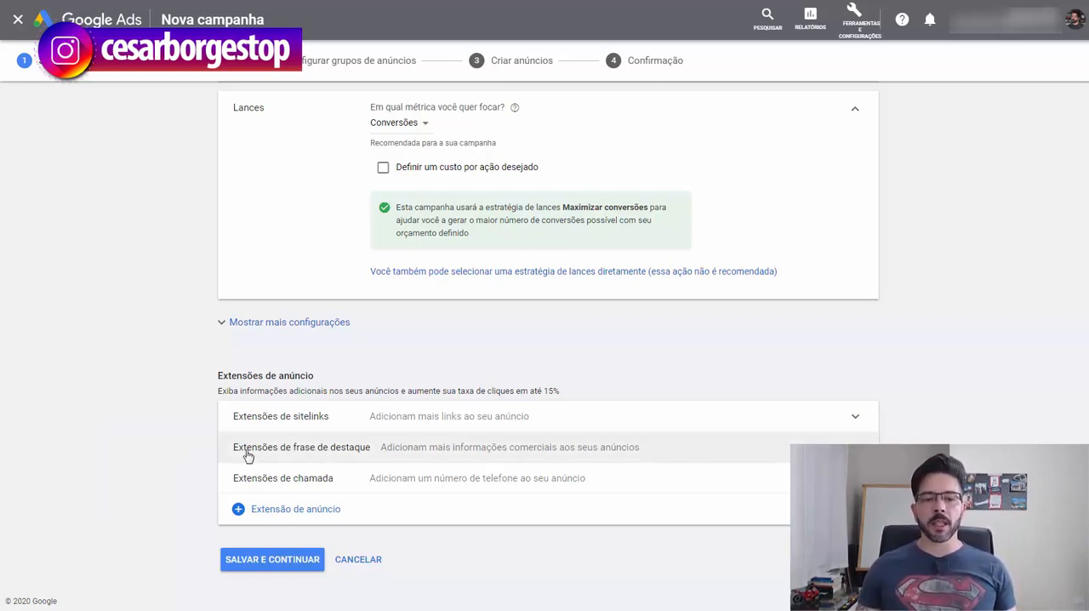
click(286, 450)
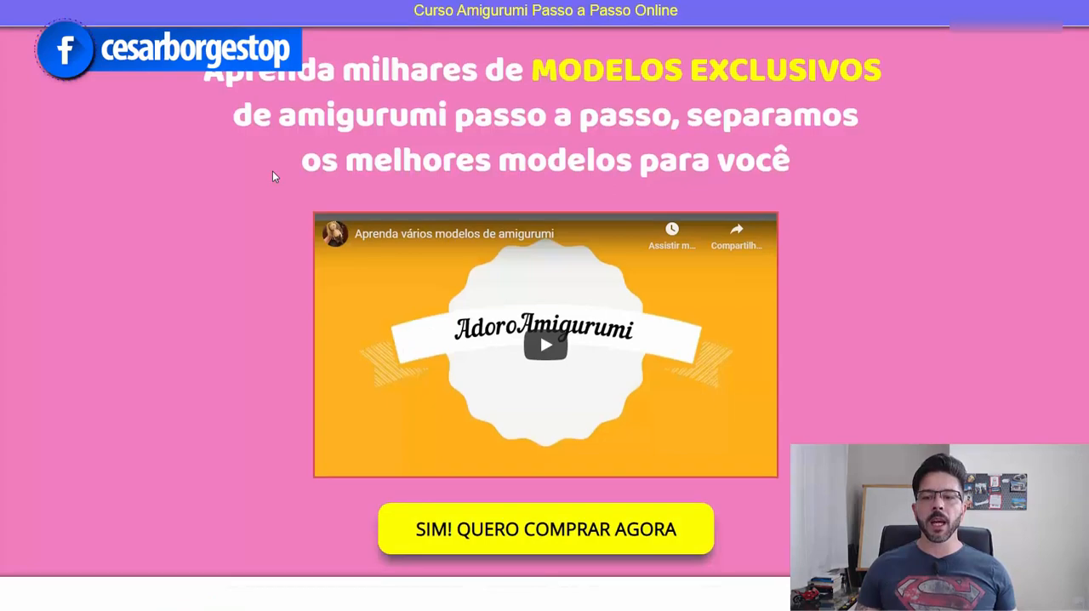
scroll(272, 173, down, 7)
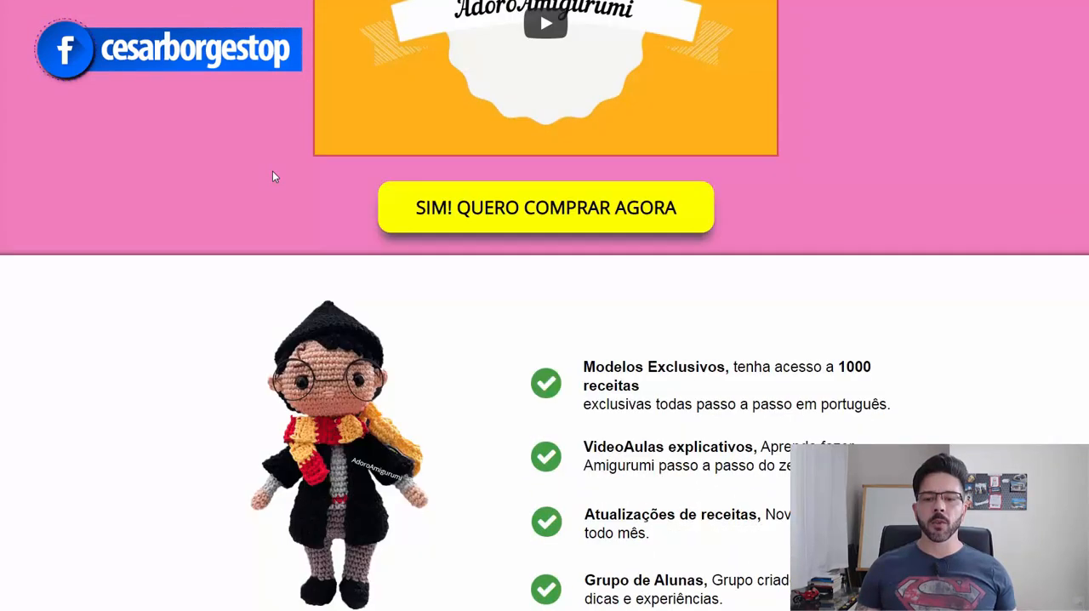
scroll(273, 170, down, 9)
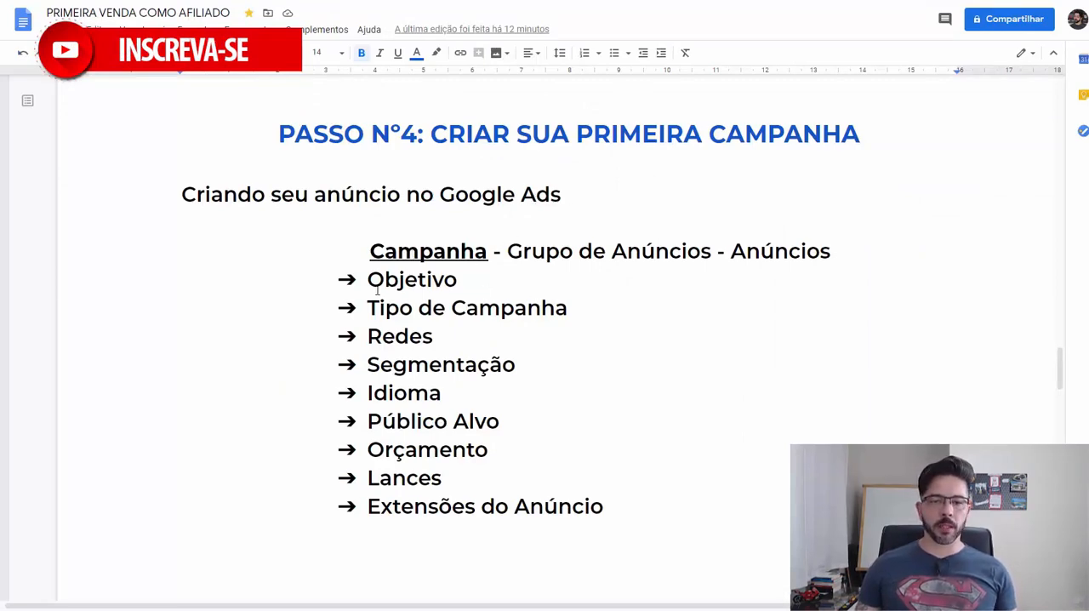
scroll(481, 363, down, 5)
scroll(481, 363, down, 1)
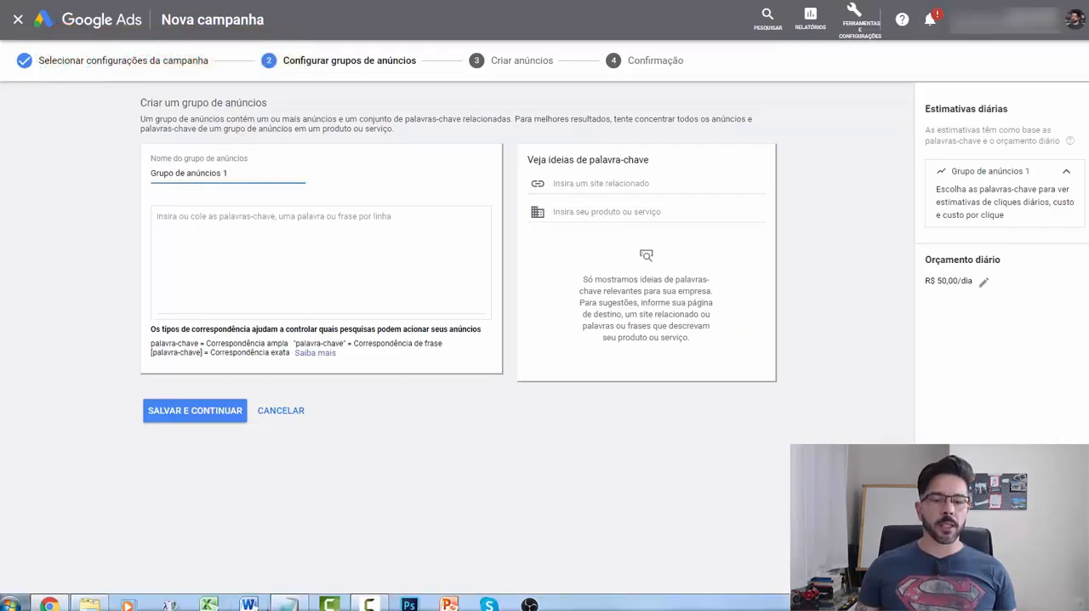
- Paste the copied amigurumi keyword list from the Bloco de notas file into the ad group's keywords
click(299, 604)
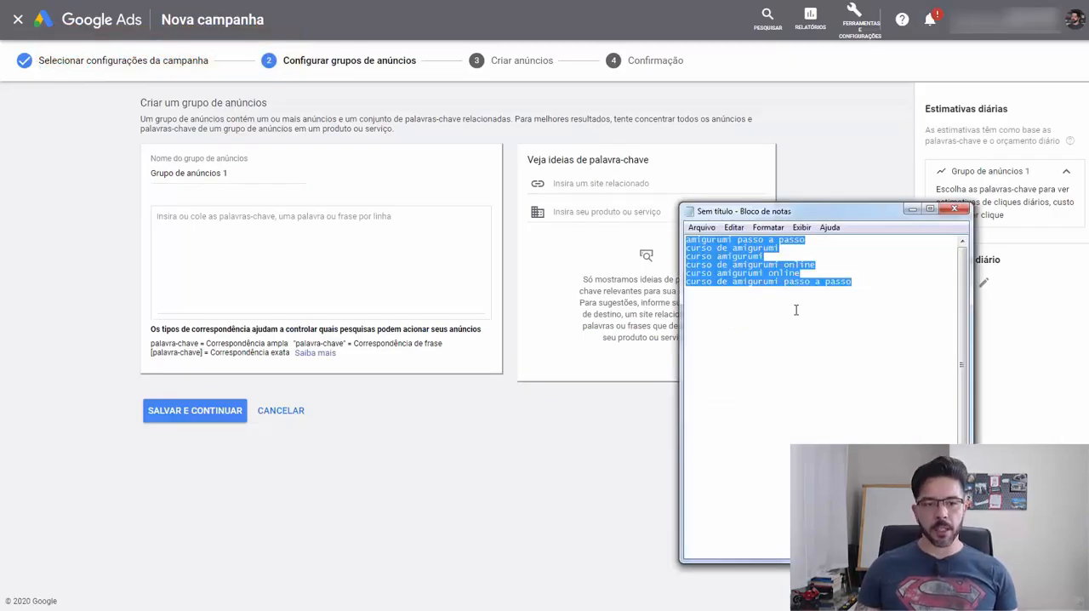
click(311, 249)
text(amigurumi passo a passo curso de amigurumi curso amigurumi curso de amigurumi online curso amigurumi online curso de amigurumi passo a passo)
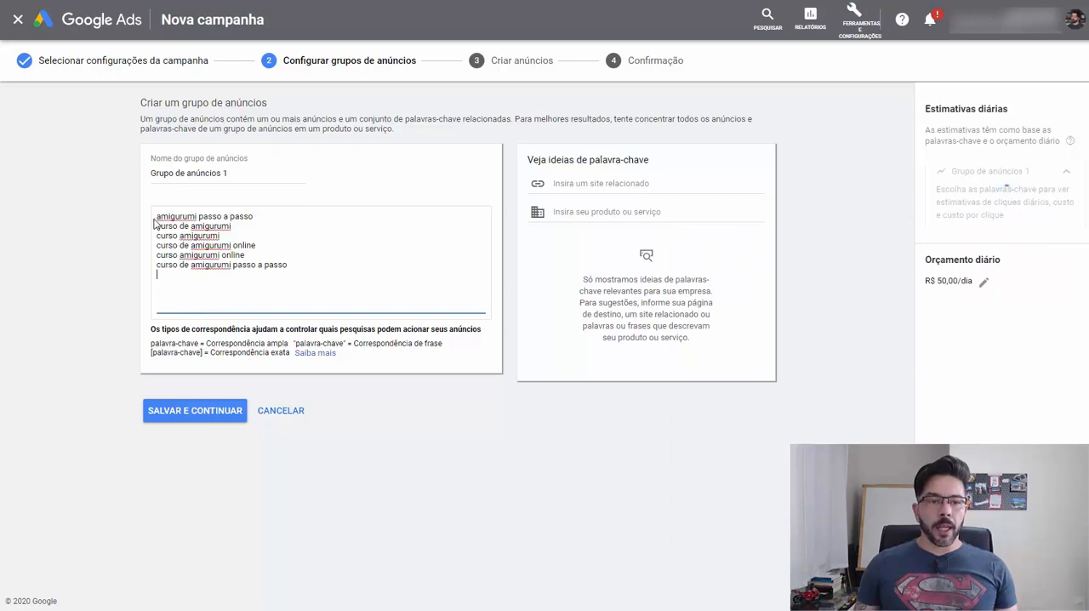
- Add an opening quotation mark before each of the six keywords in the ad group's list
key(Home)
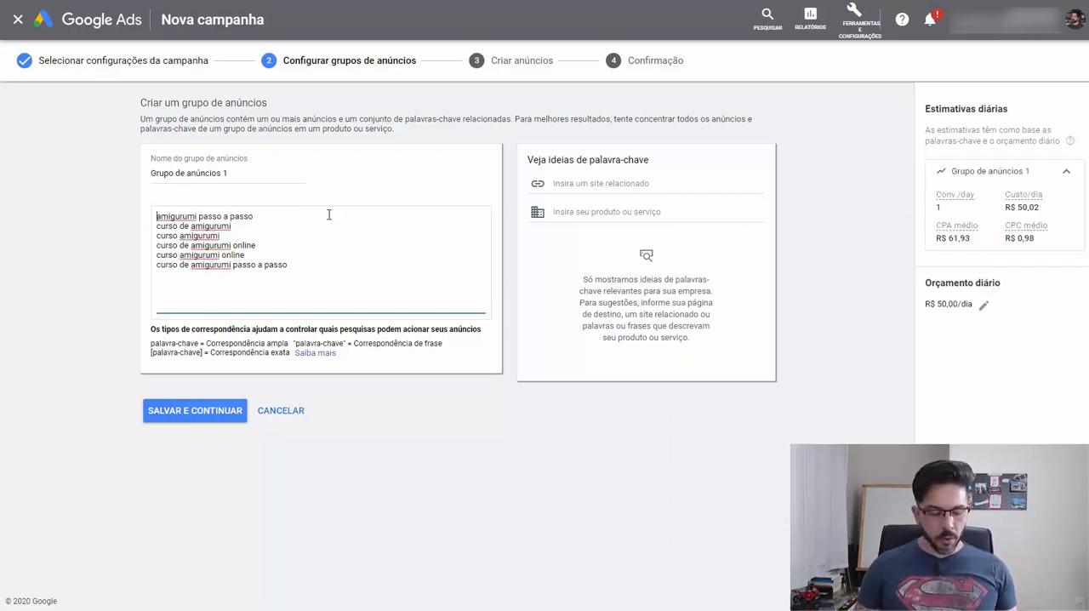
text(")
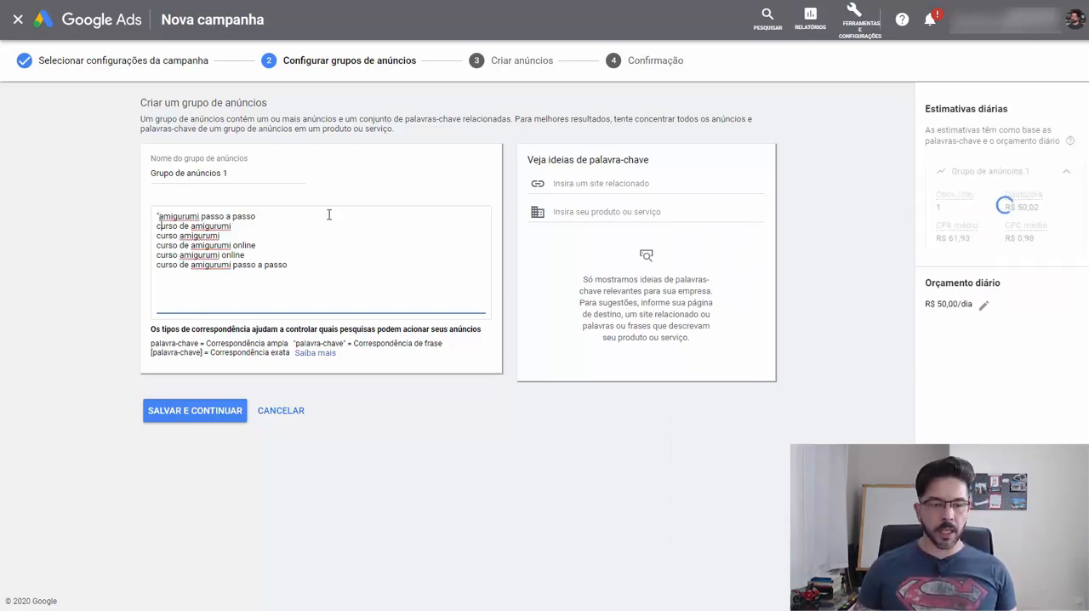
text(")
key(Down)
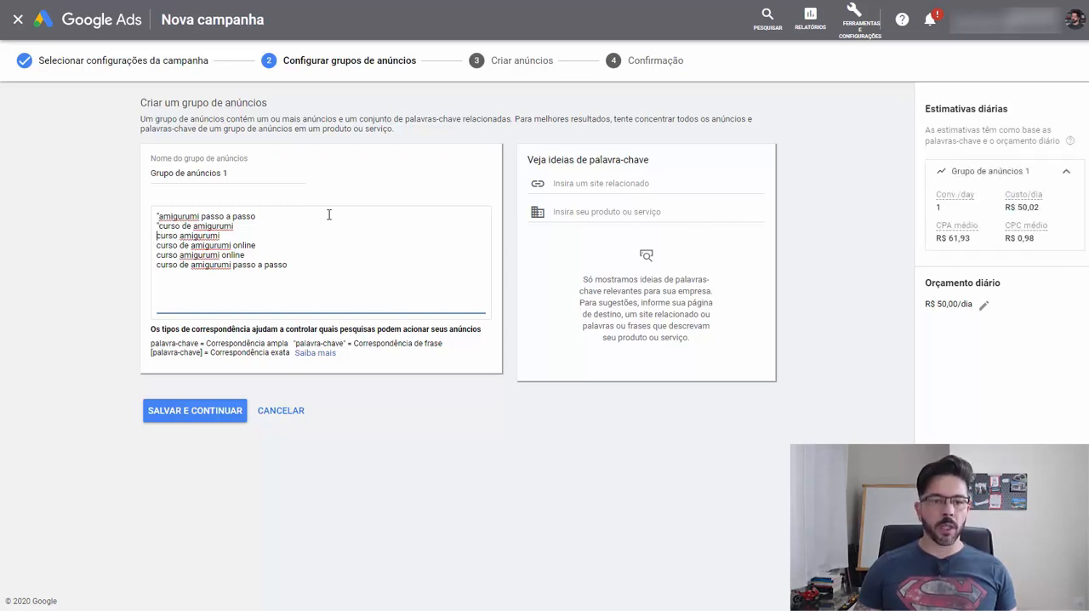
text(")
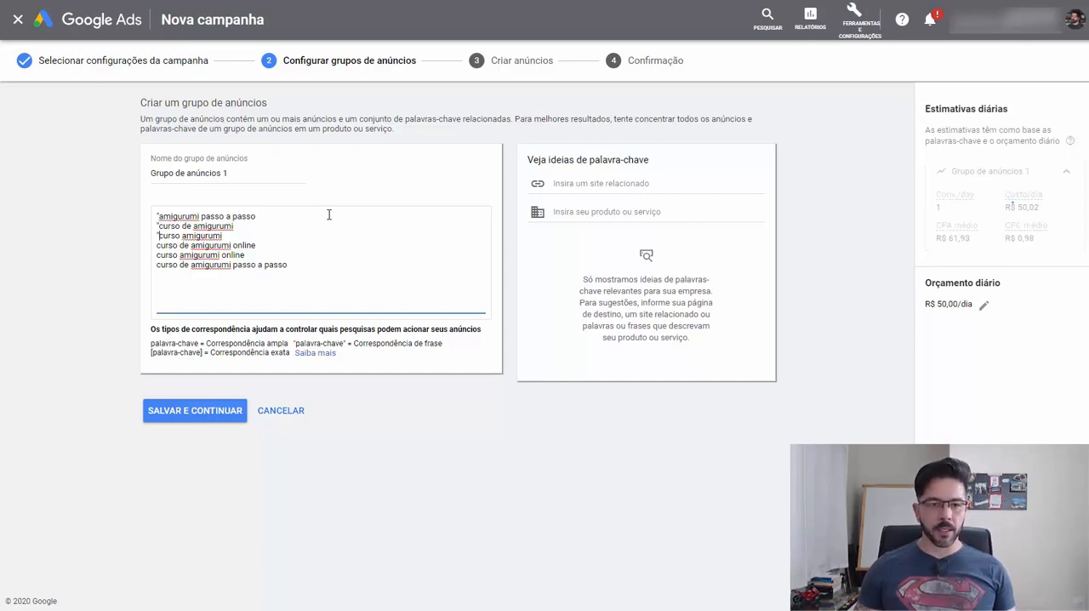
key(Left)
key(Down)
text(")
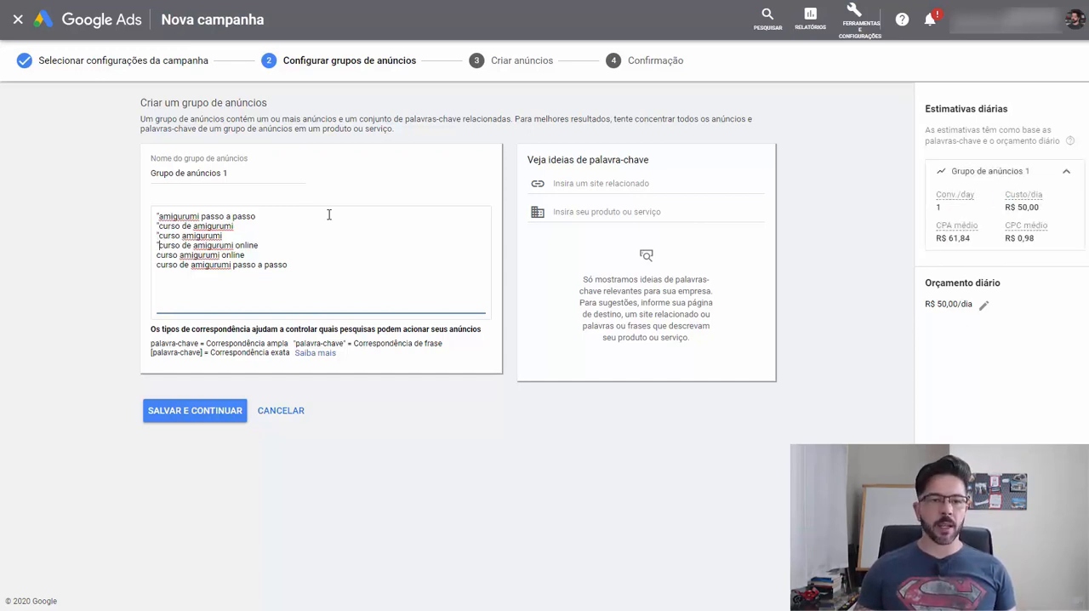
key(Left)
key(Down)
text(")
key(Left)
key(Down)
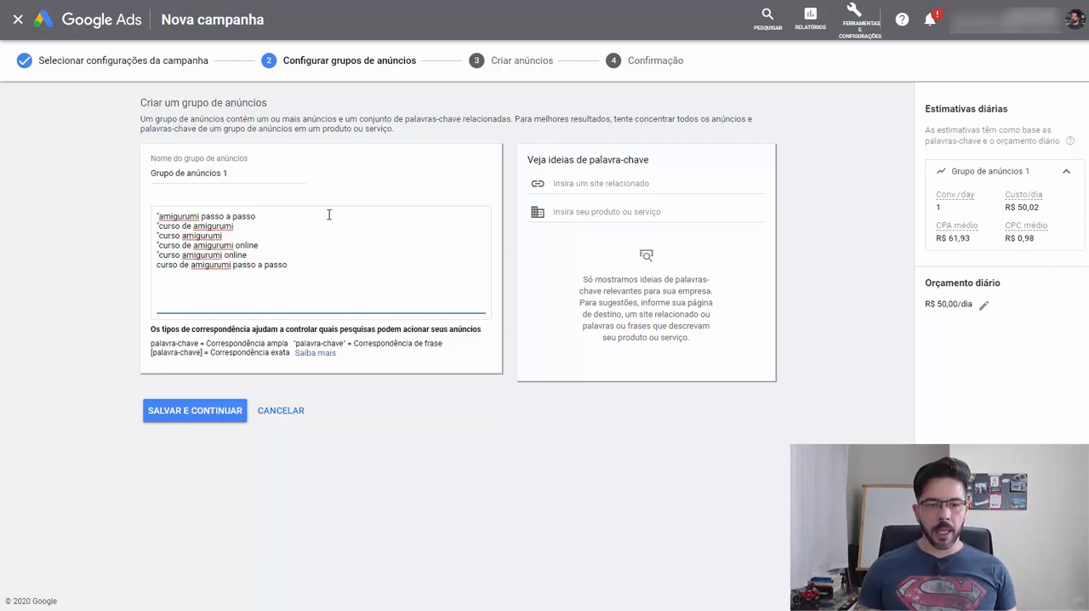
text(")
- Add a closing quotation mark after each of the six keywords and save the ad group
key(Right)
key(Right)
key(Right)
key(Right)
key(Right)
key(Right)
key(Right)
key(Right)
key(Right)
key(Right)
key(Right)
key(Right)
key(Right)
key(Right)
key(Right)
key(Right)
key(Right)
key(Right)
key(Right)
key(Right)
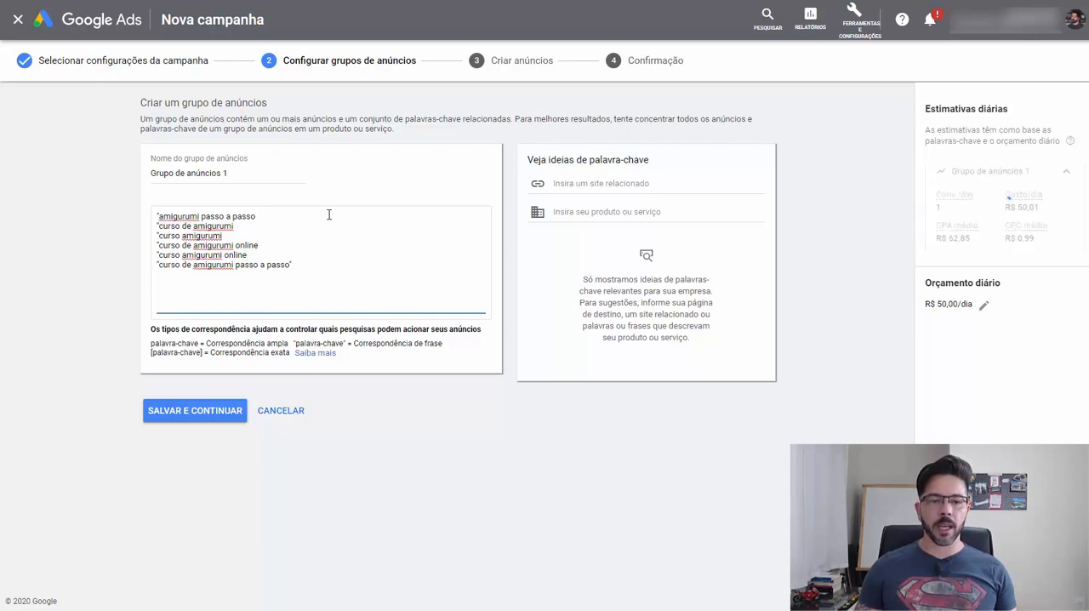
text(")
key(Up)
key(End)
text(")
key(Up)
key(End)
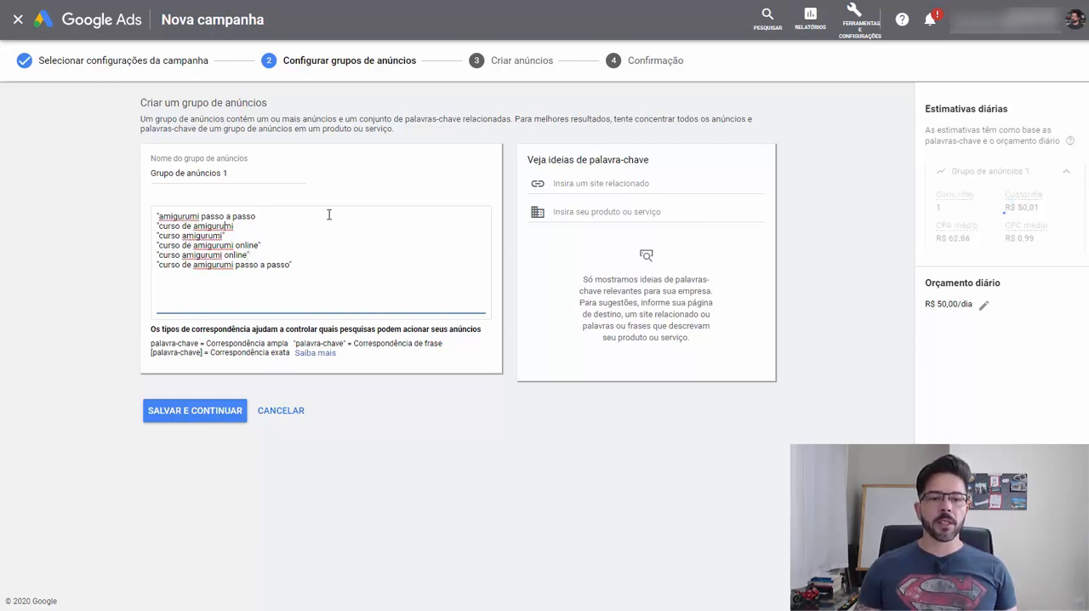
text(")
key(Up)
key(End)
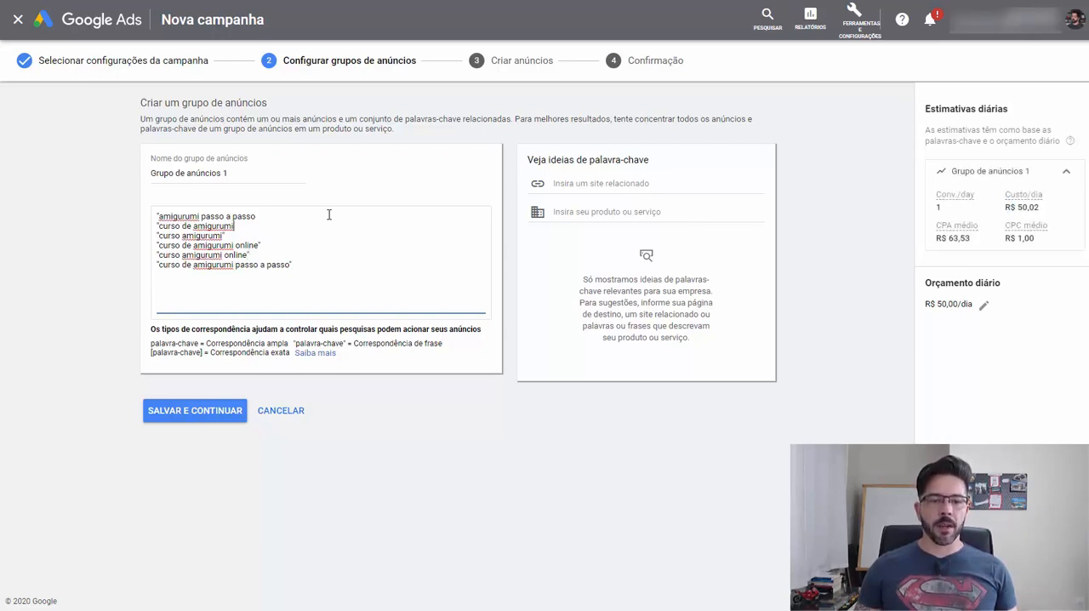
text(")
key(Up)
key(End)
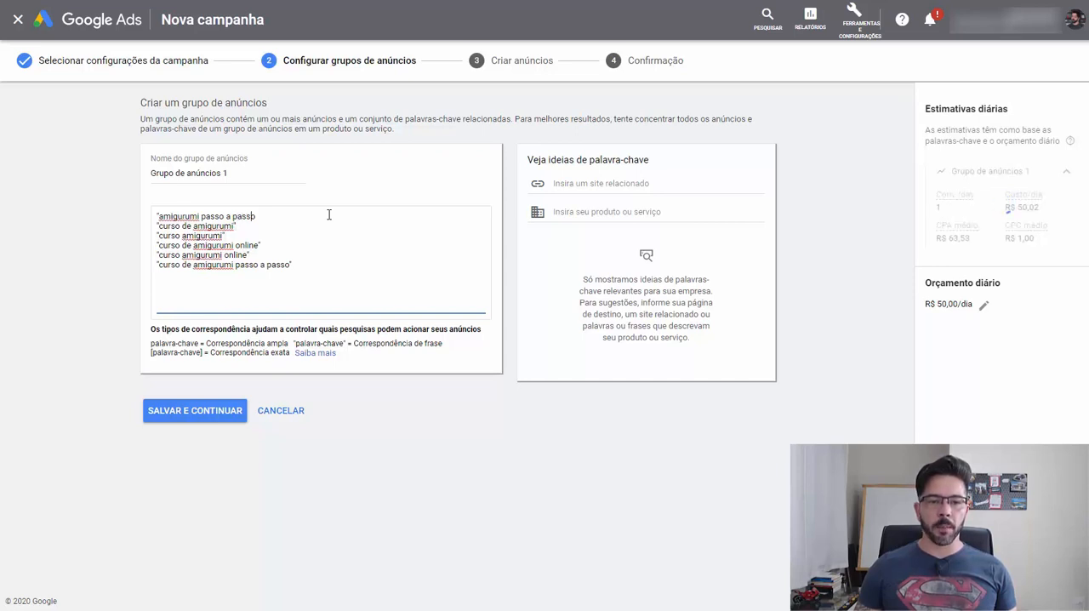
text(")
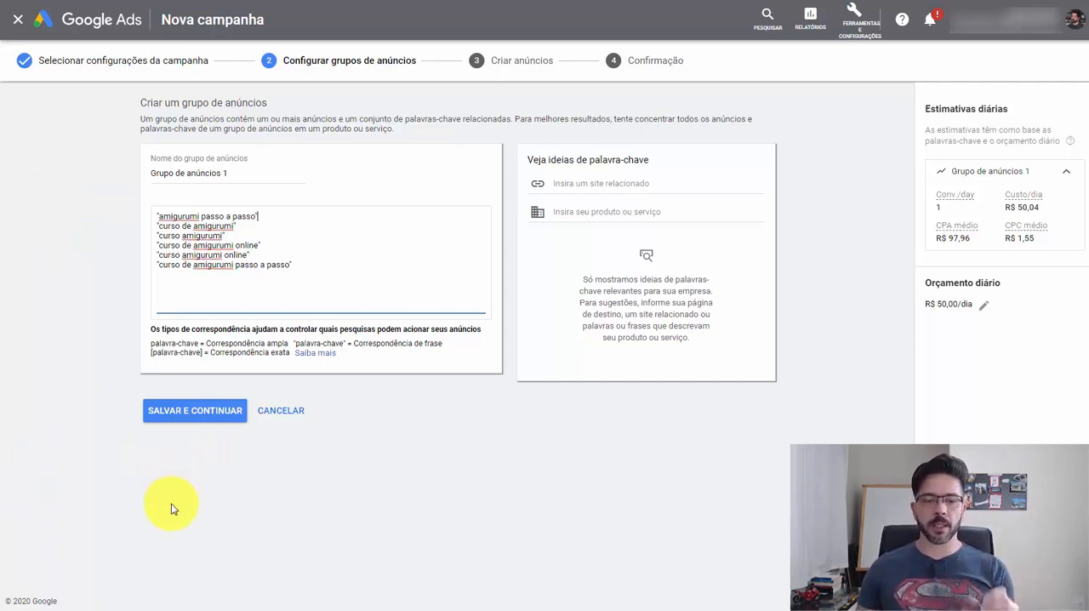
click(203, 415)
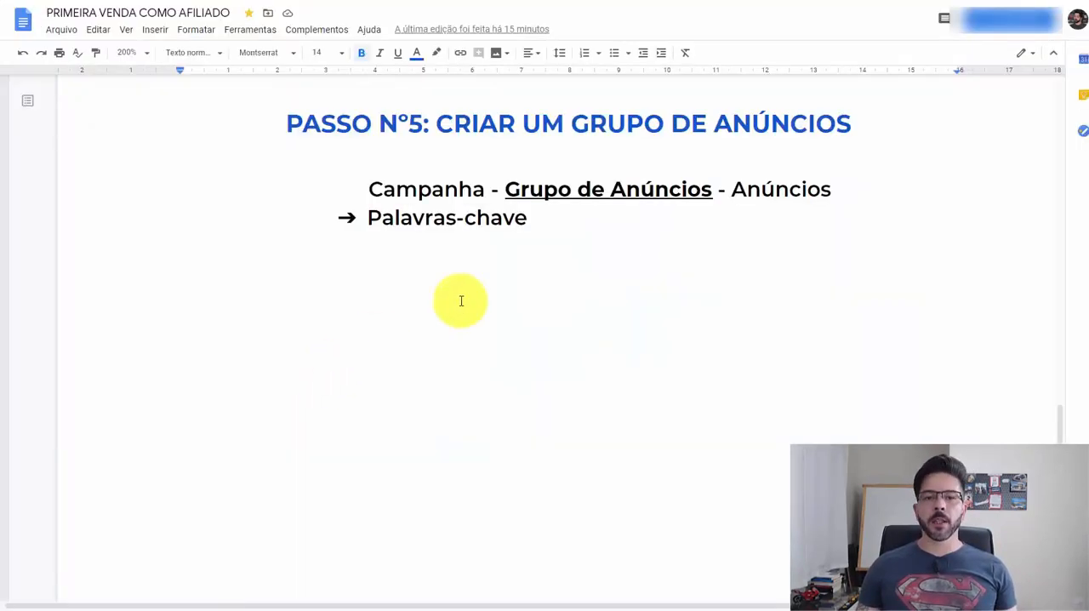
- In the Google Docs outline, delete the empty lines between the PASSO Nº5 list and the PASSO Nº6 heading
click(607, 263)
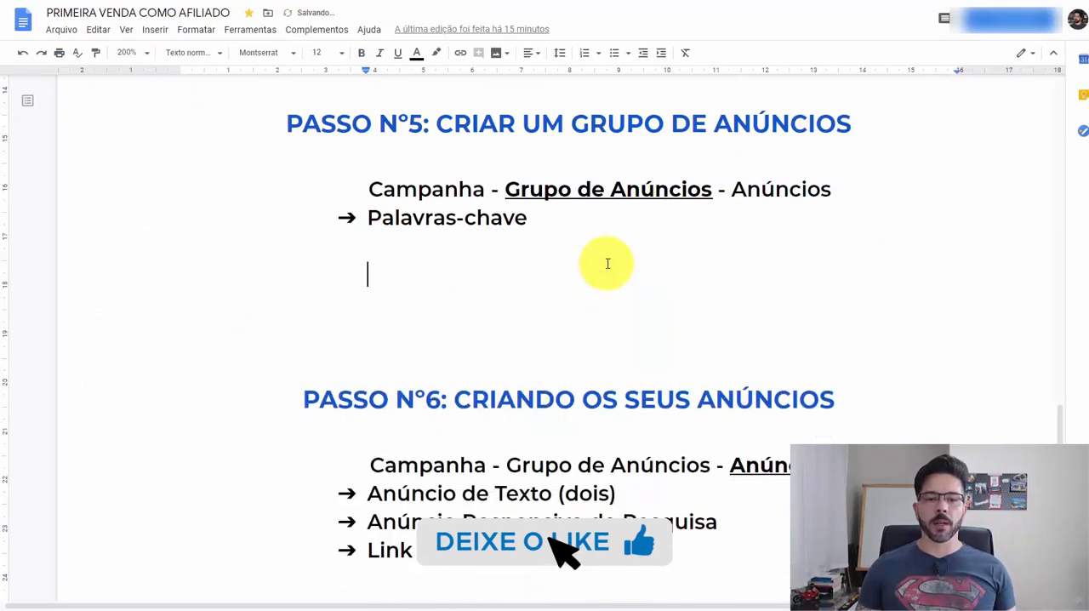
key(Delete)
key(Delete)
key(Delete)
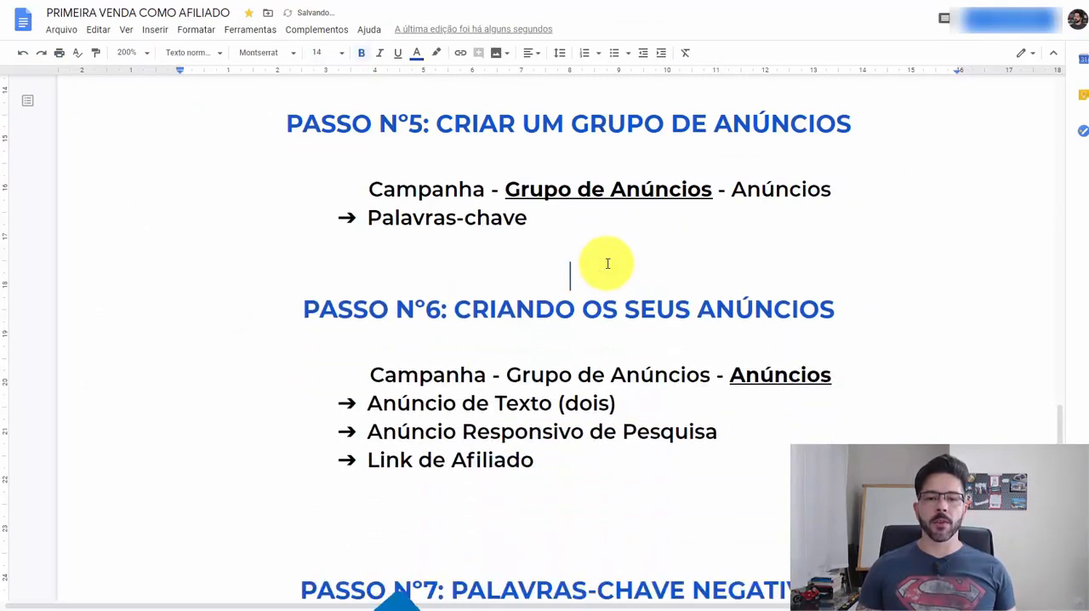
scroll(756, 329, down, 2)
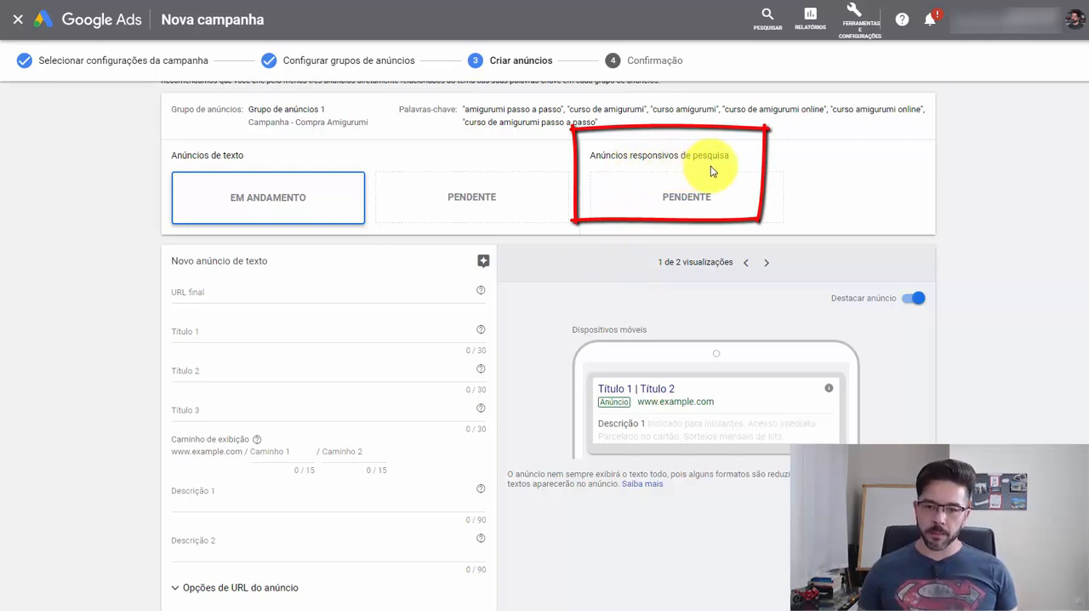
- Leave the ad creation stage of the new campaign in Google Ads without saving any ads
scroll(34, 413, down, 3)
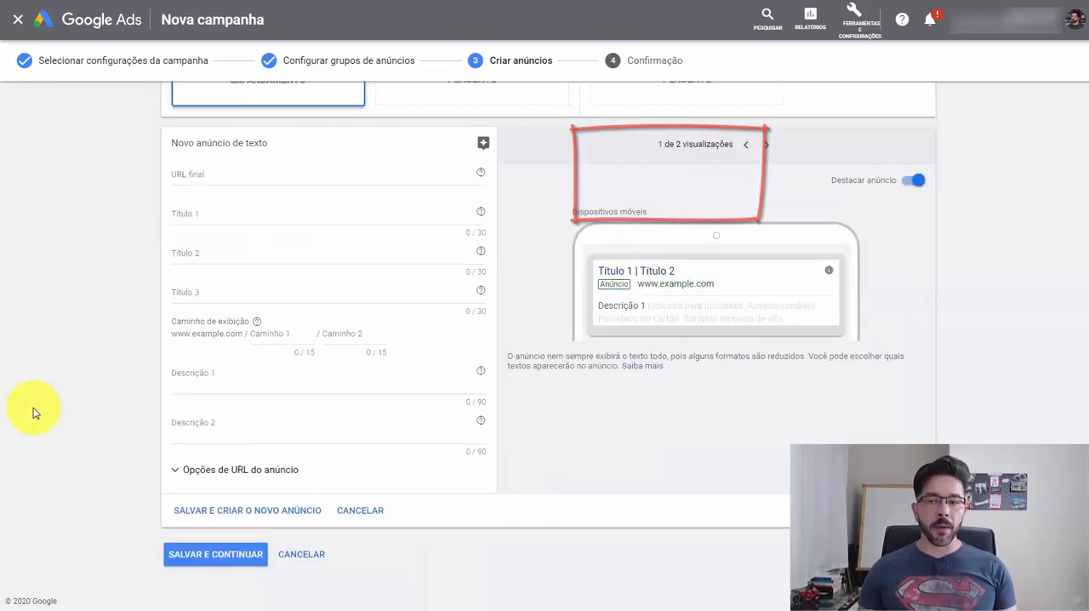
click(318, 562)
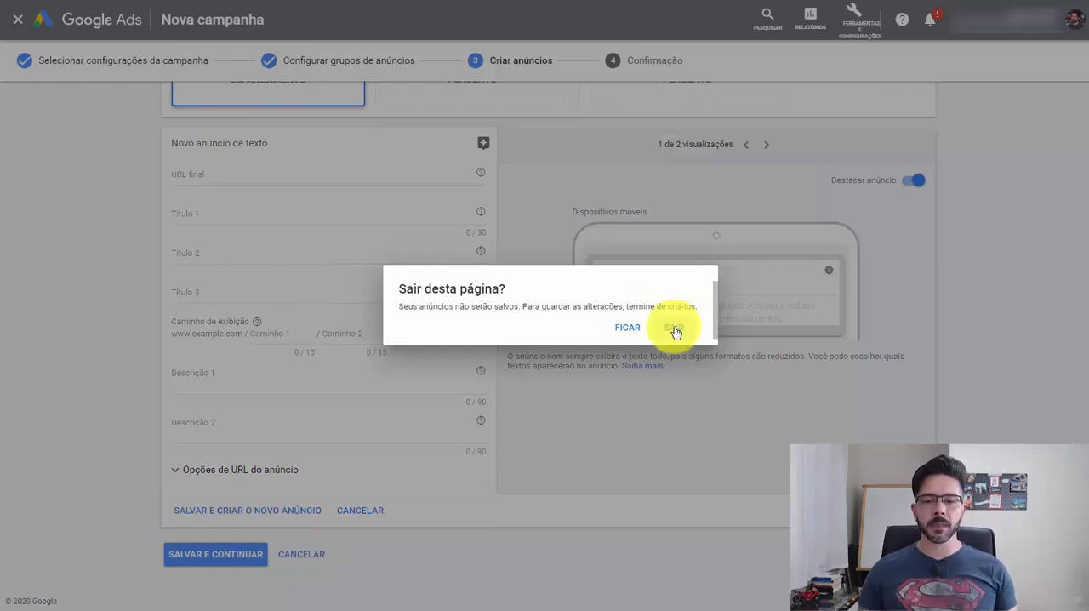
click(674, 329)
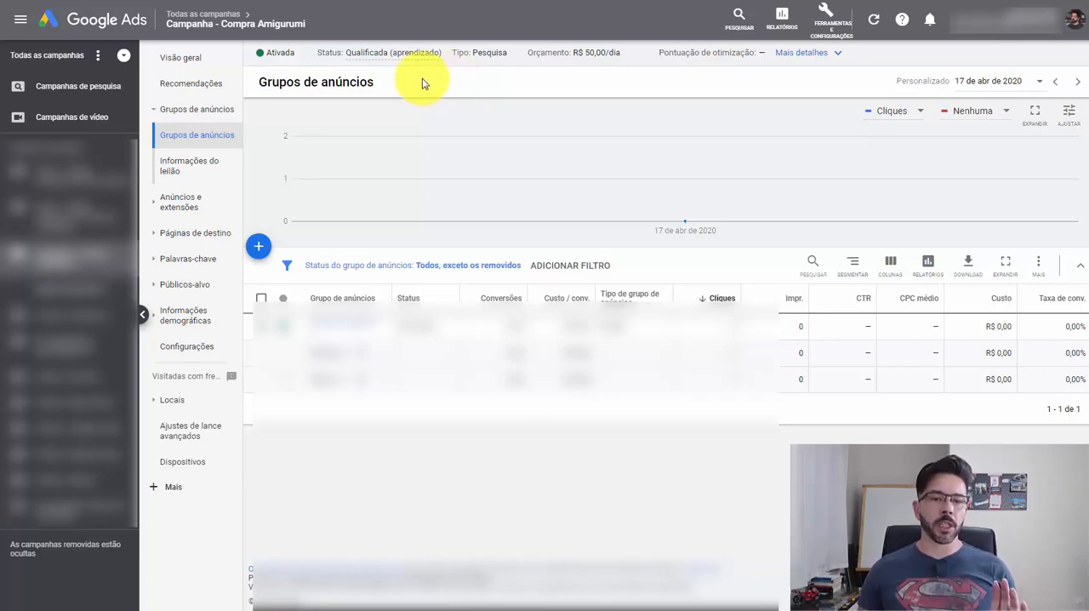
- Start a new responsive search ad for Grupo de anúncios 1 in the Compra Amigurumi campaign
click(183, 207)
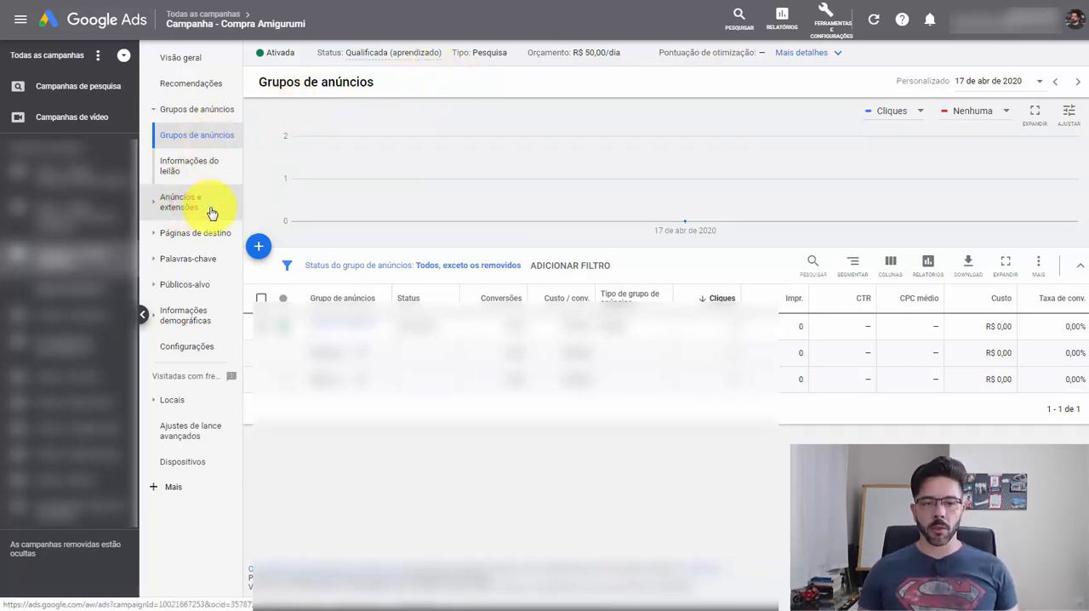
click(255, 250)
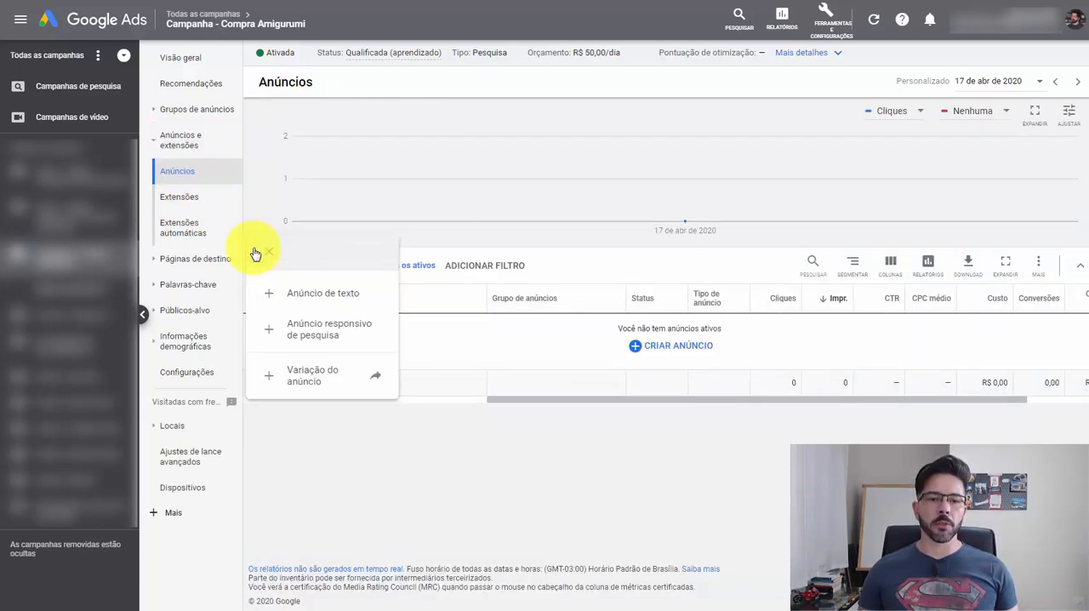
click(340, 337)
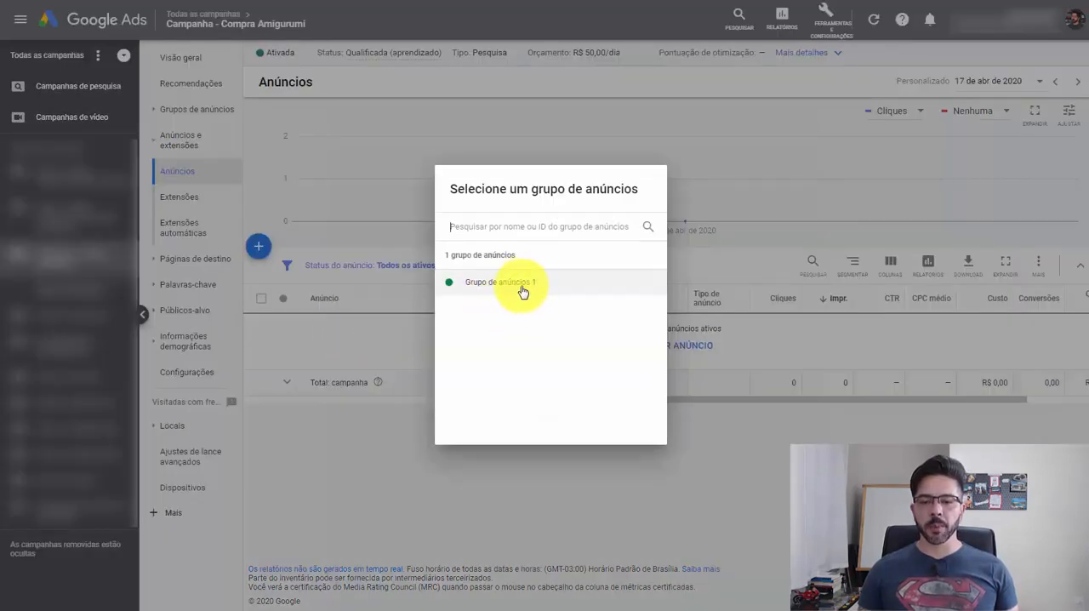
click(511, 291)
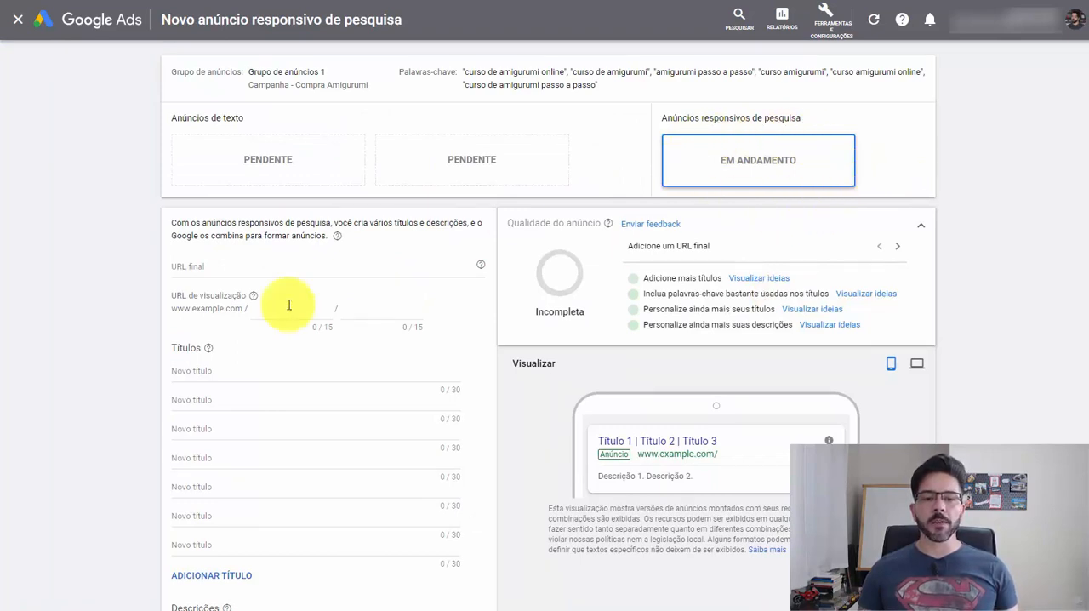
scroll(153, 401, down, 2)
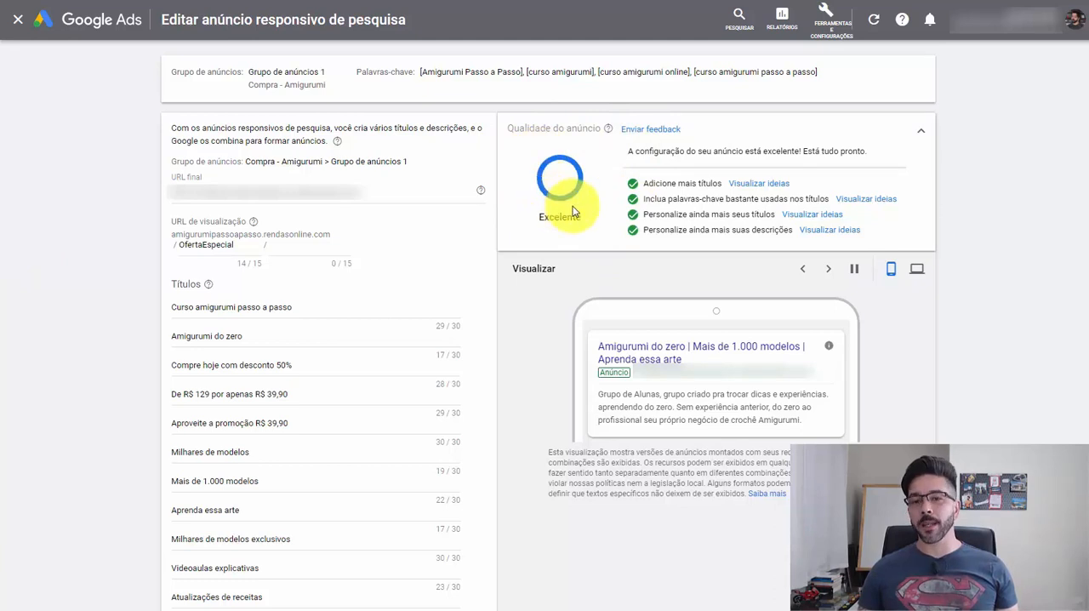
- Review the titles, descriptions, final URL and display path of the existing Amigurumi responsive search ad
scroll(51, 304, down, 2)
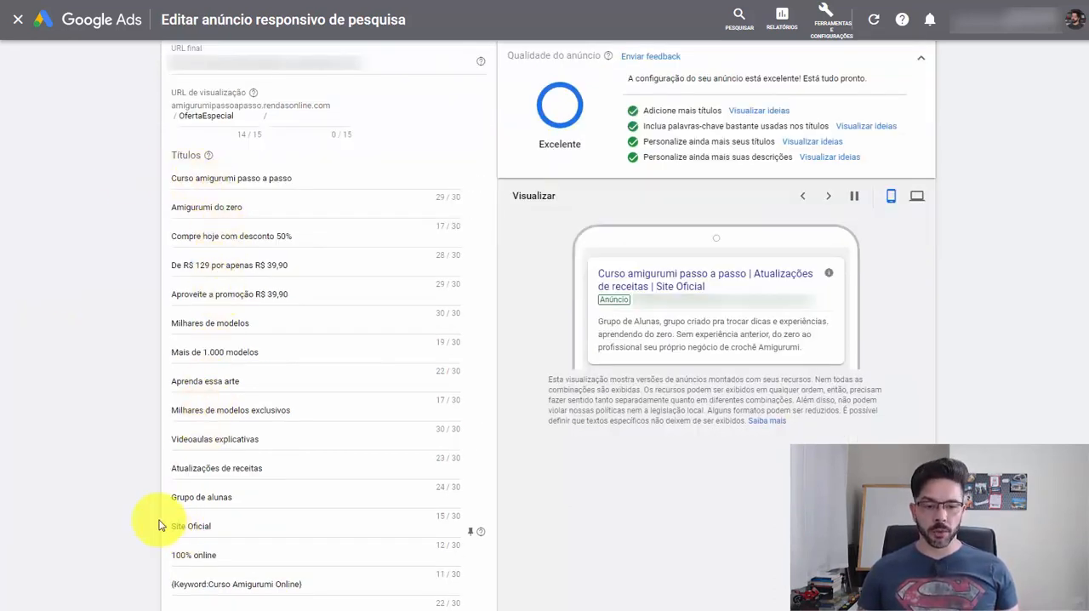
scroll(73, 331, down, 2)
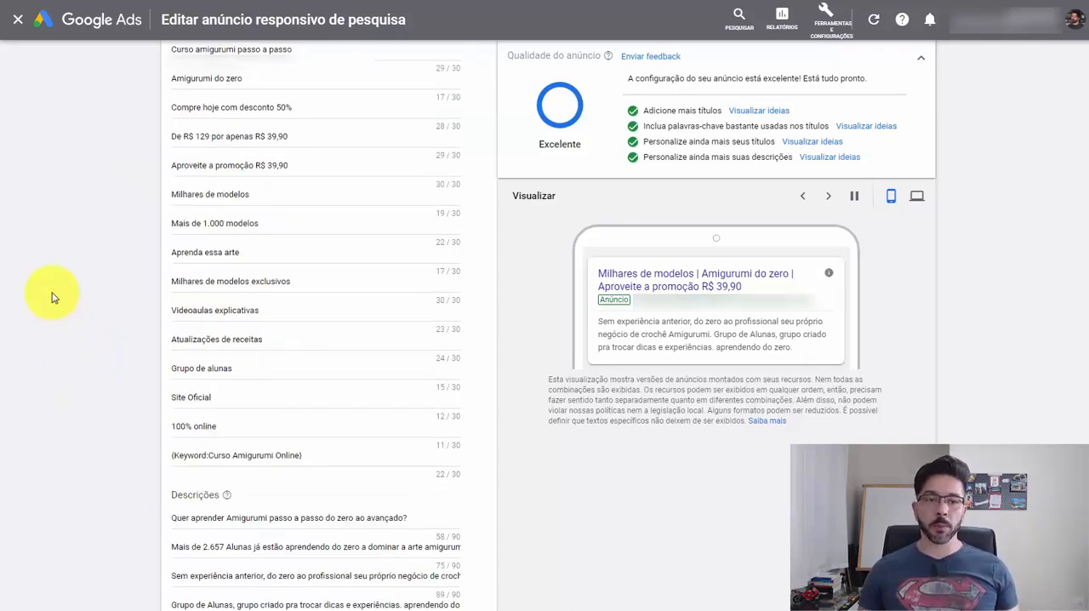
scroll(51, 297, up, 1)
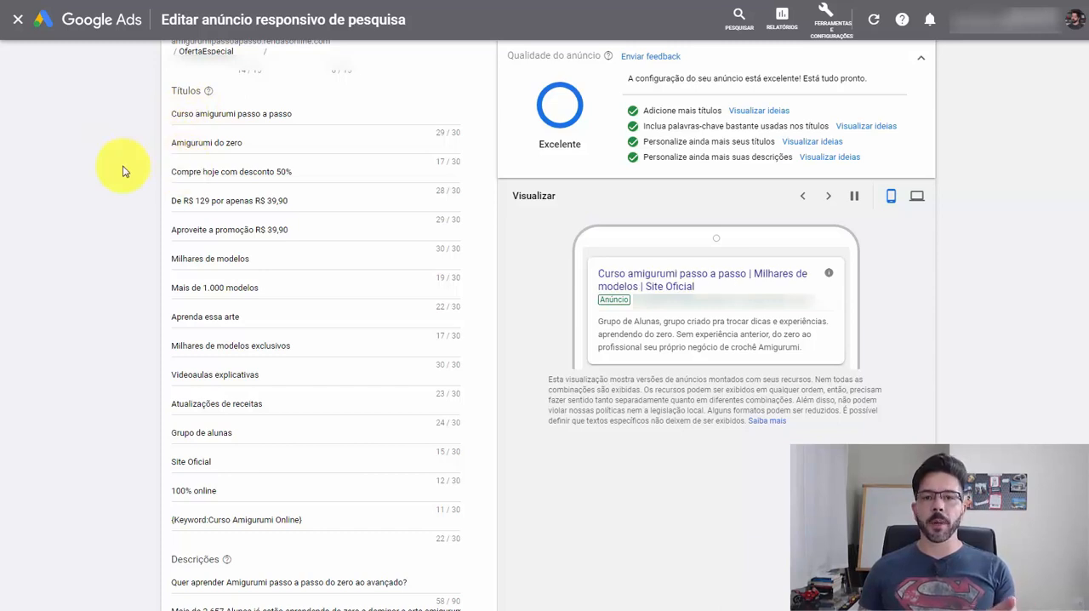
scroll(61, 289, down, 3)
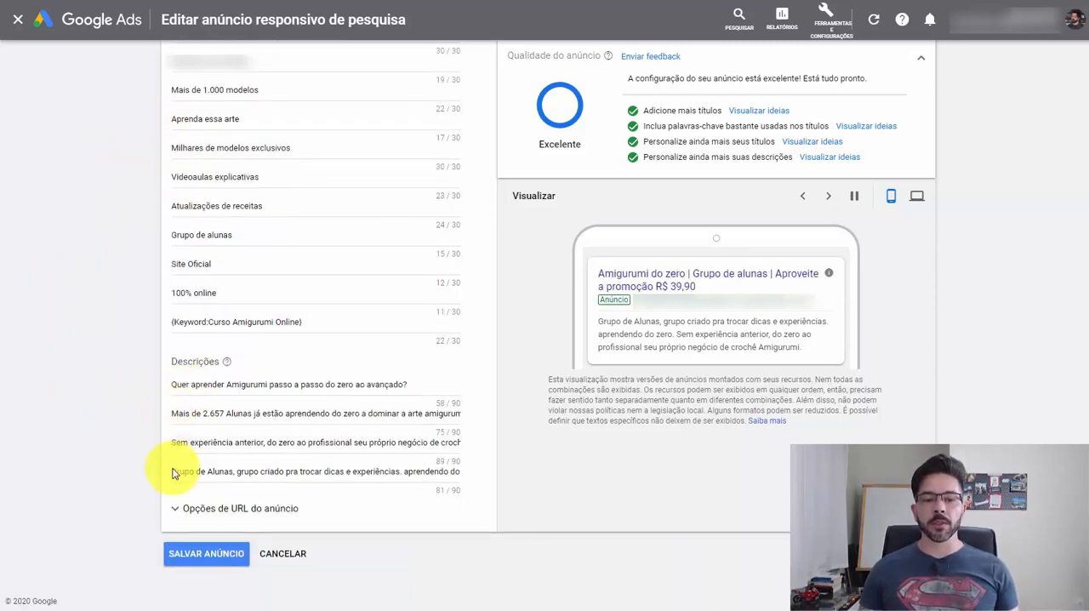
scroll(21, 485, up, 5)
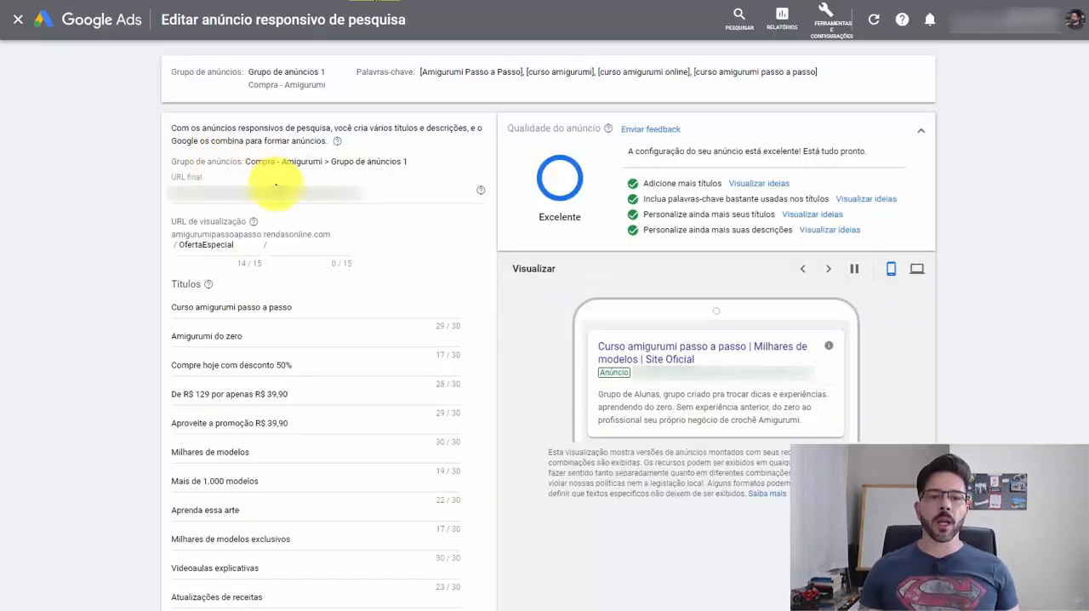
click(334, 196)
drag(334, 196, 114, 193)
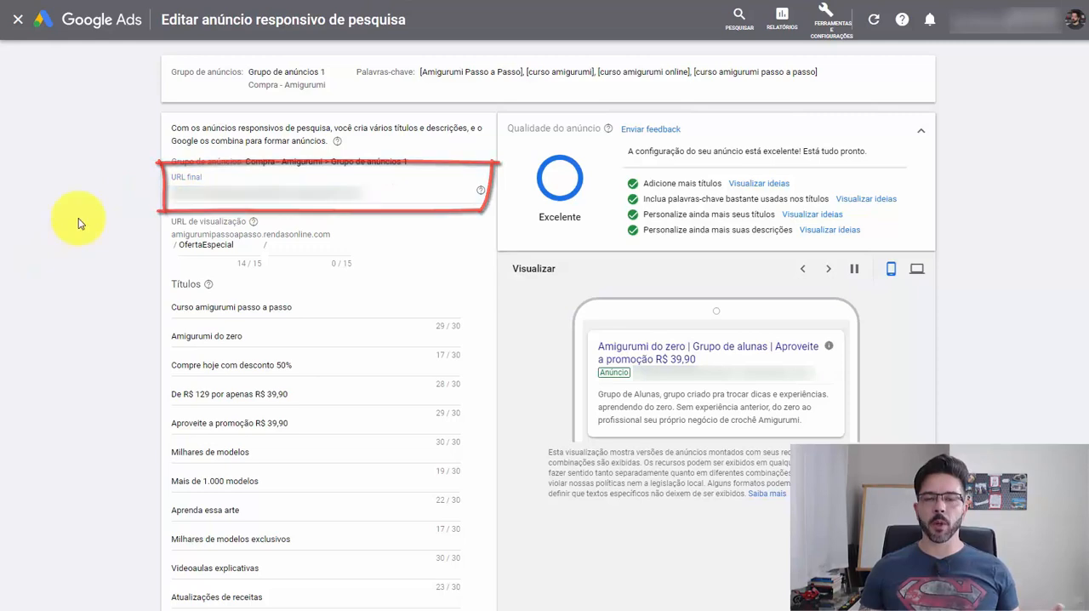
scroll(23, 267, down, 3)
scroll(23, 268, down, 3)
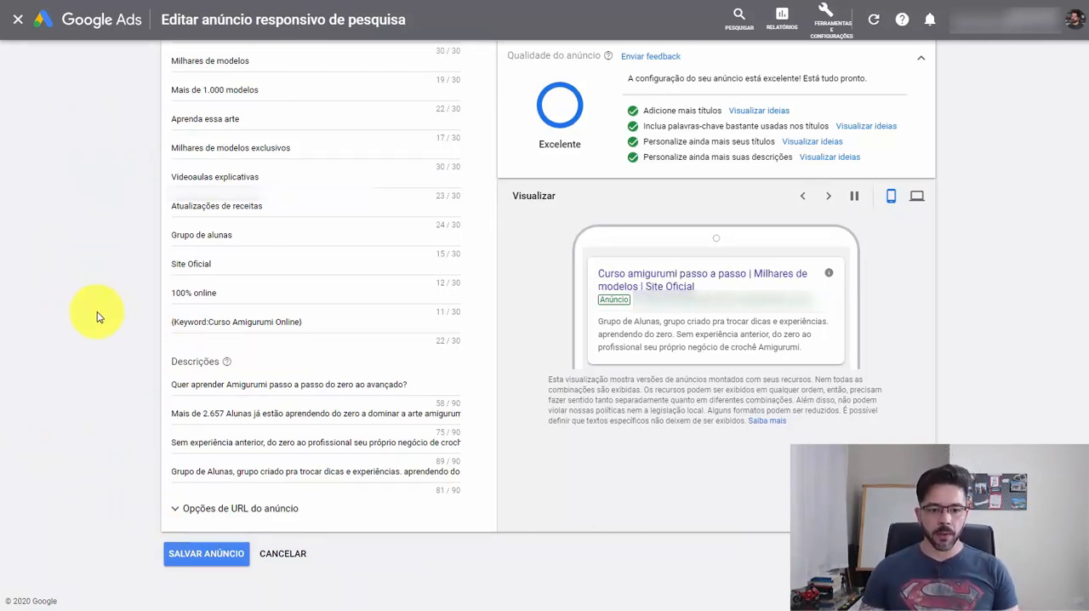
click(259, 509)
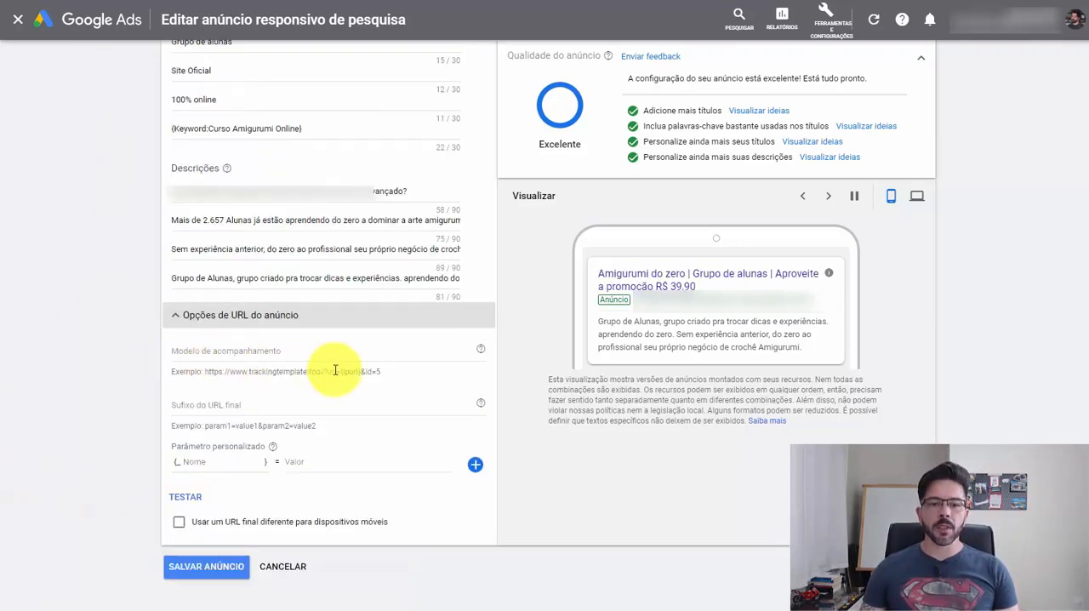
click(365, 356)
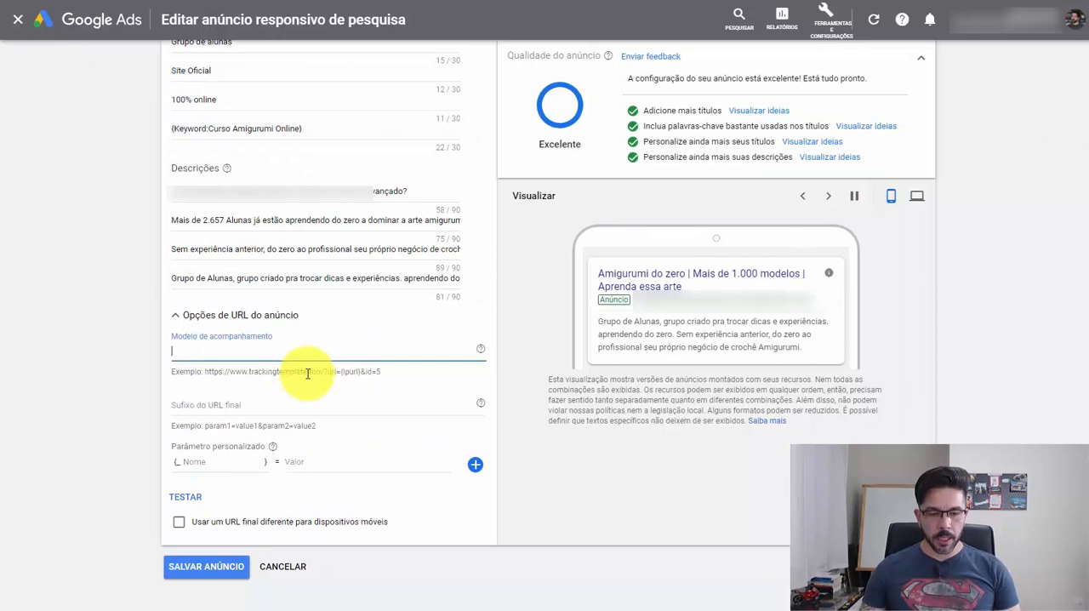
text(https://app.monetizze.com.br/r/BZX745402)
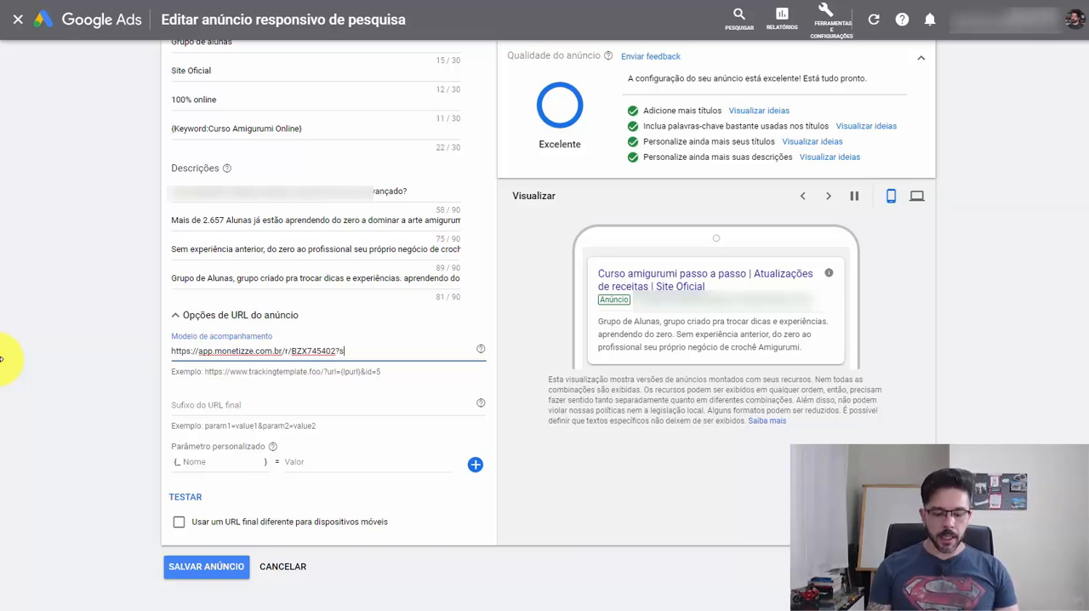
text(c=GADS)
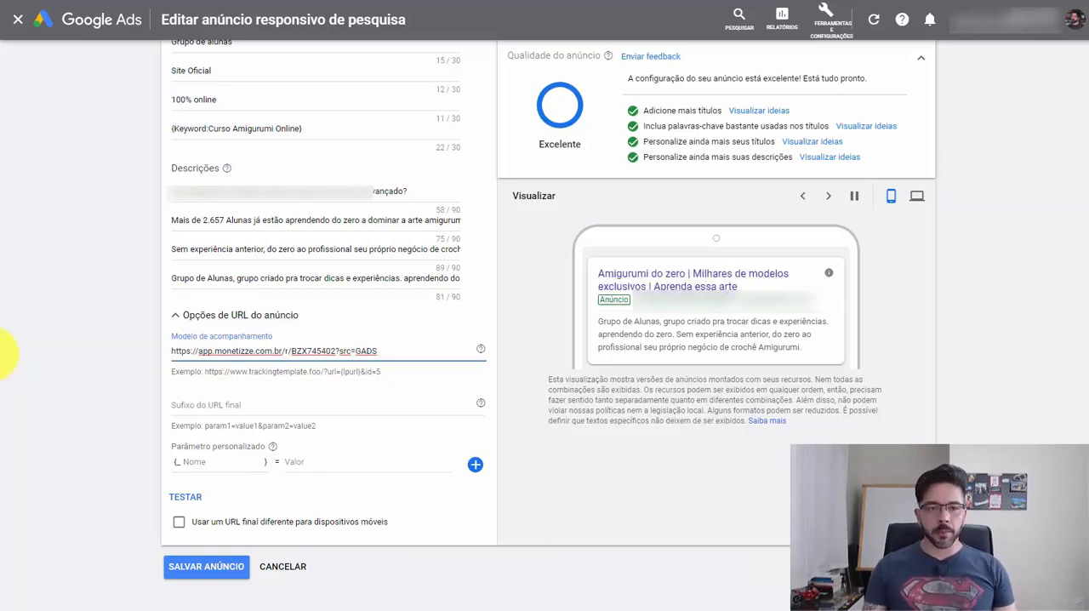
- Examine the purchase buttons along the Amigurumi sales page in the page editor and the sale origins in the Google Docs document
scroll(63, 284, up, 3)
scroll(64, 284, up, 3)
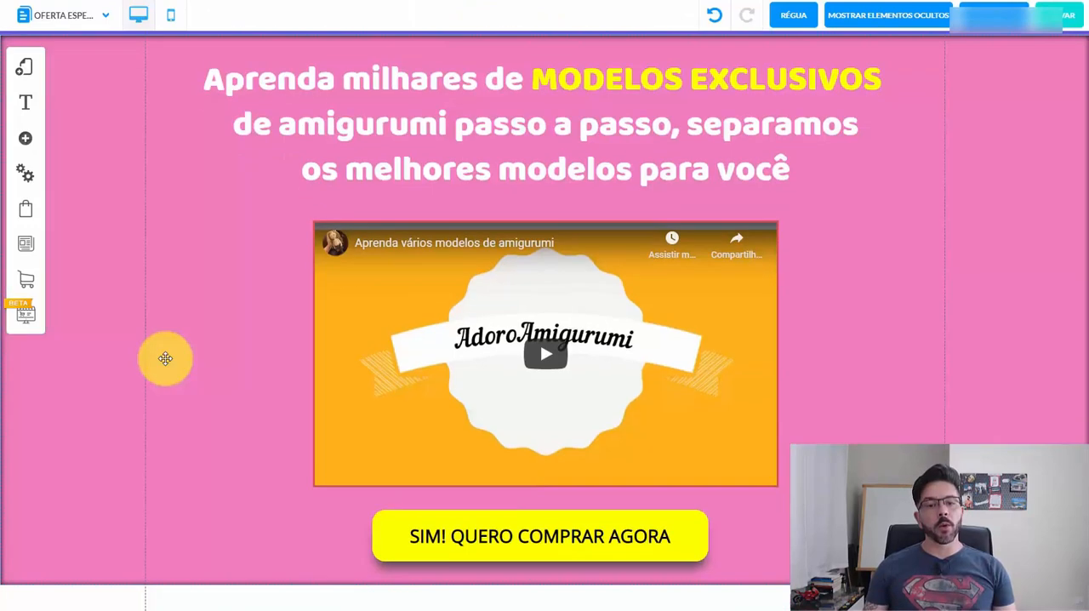
scroll(188, 349, down, 2)
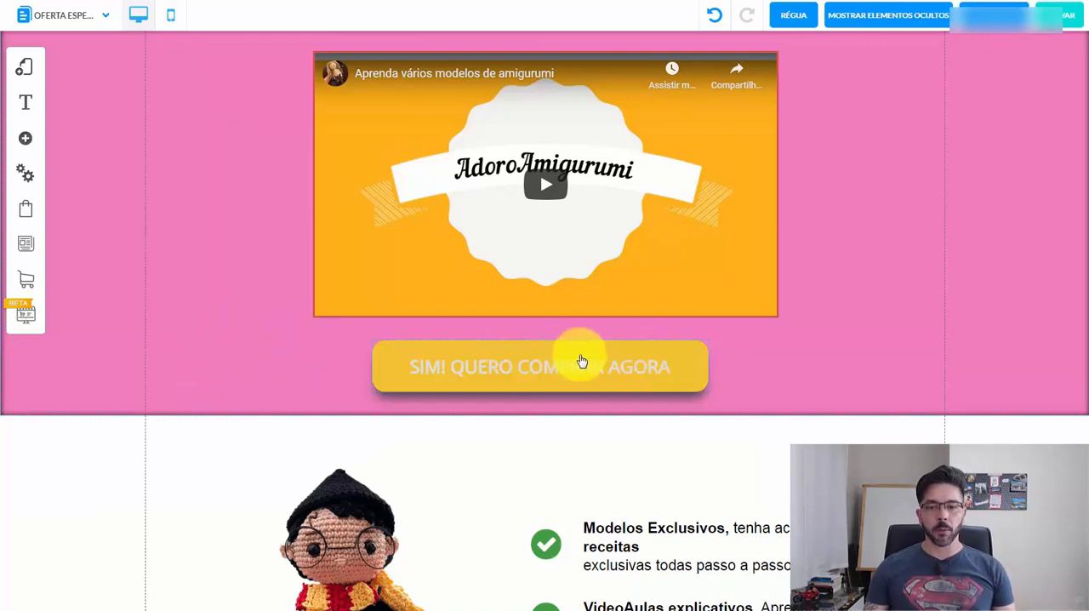
scroll(841, 362, down, 5)
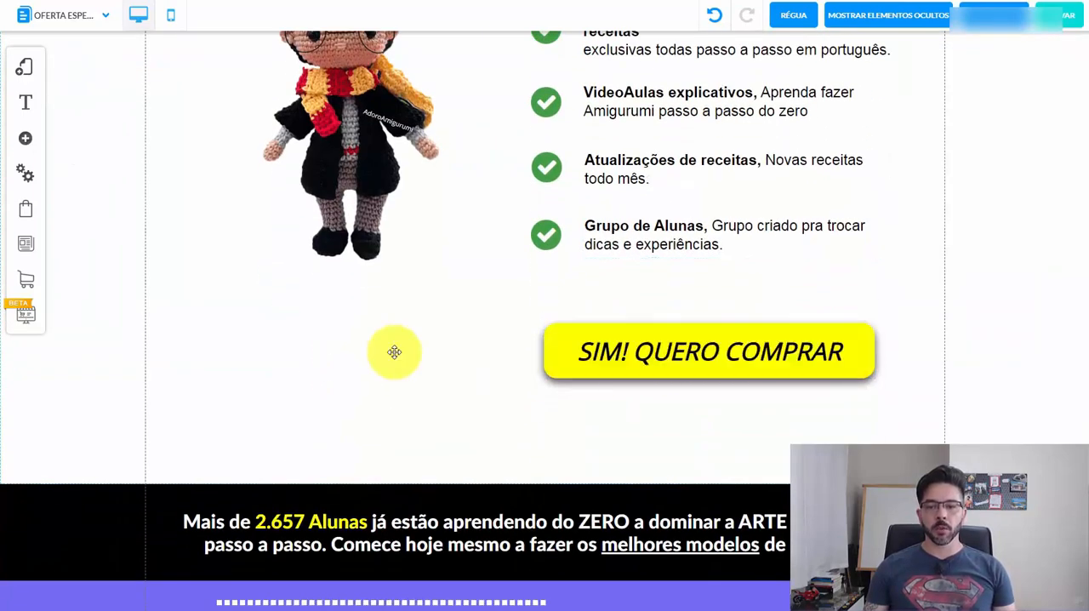
scroll(394, 350, down, 5)
scroll(373, 354, down, 10)
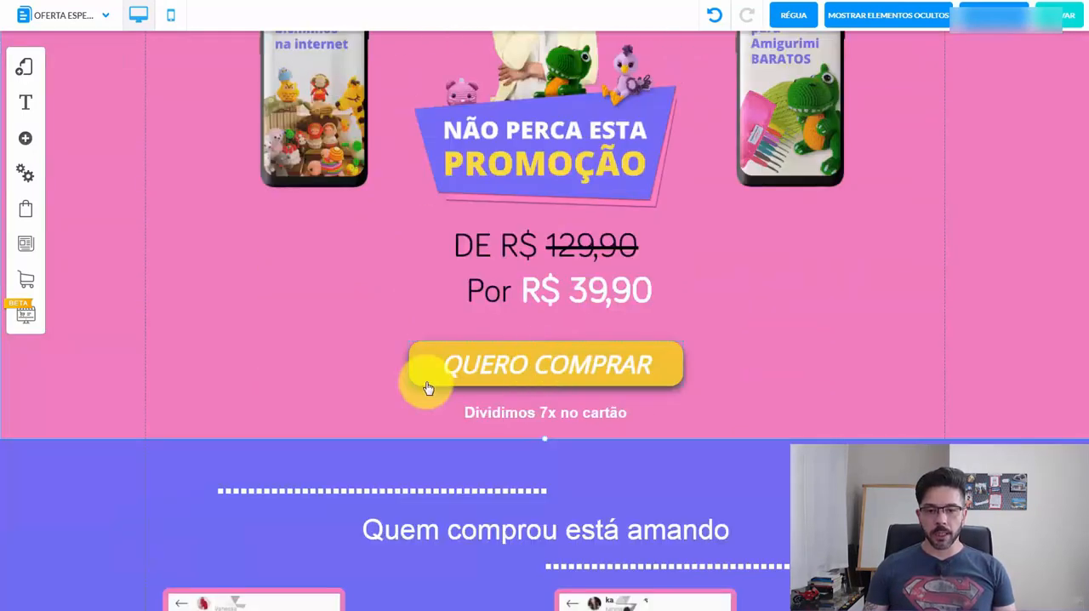
scroll(269, 365, down, 10)
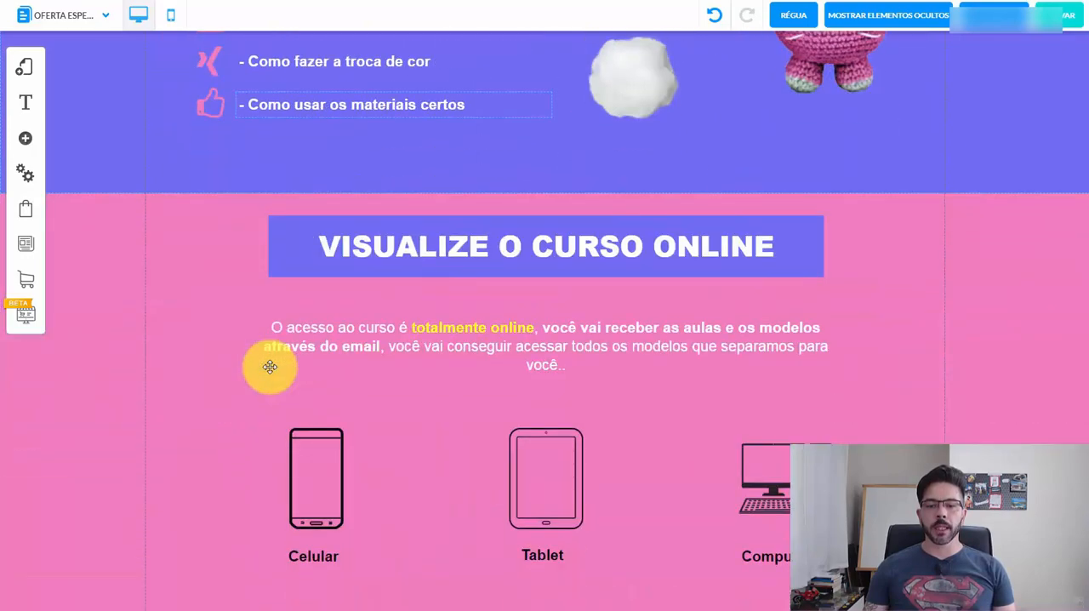
scroll(985, 216, up, 20)
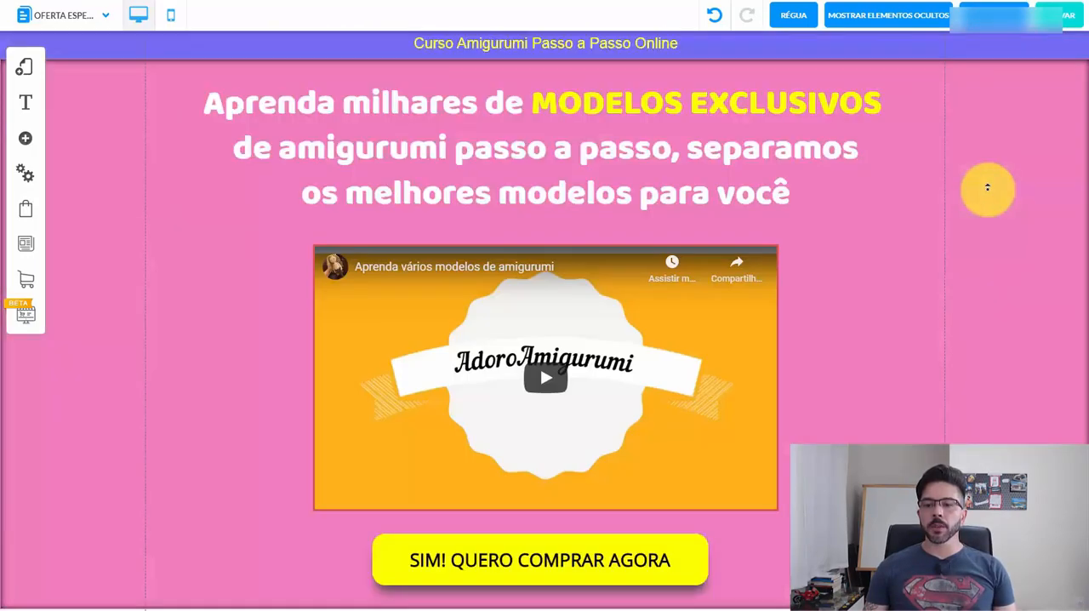
scroll(815, 312, down, 2)
double_click(661, 389)
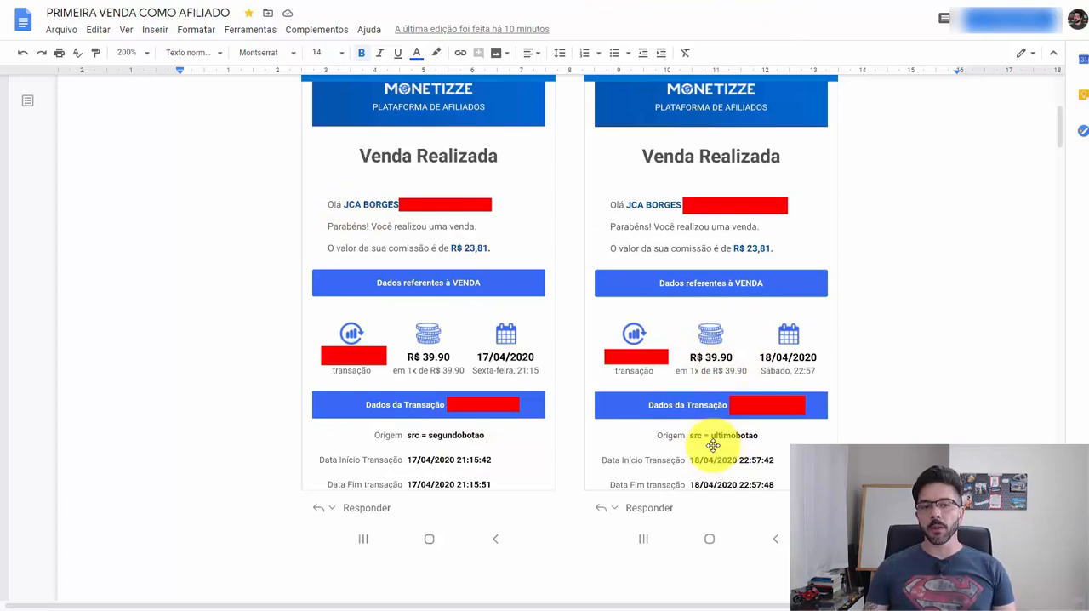
- Review the ad creation and negative keywords sections, steps 6 and 7, of the Google Docs outline
scroll(907, 236, down, 20)
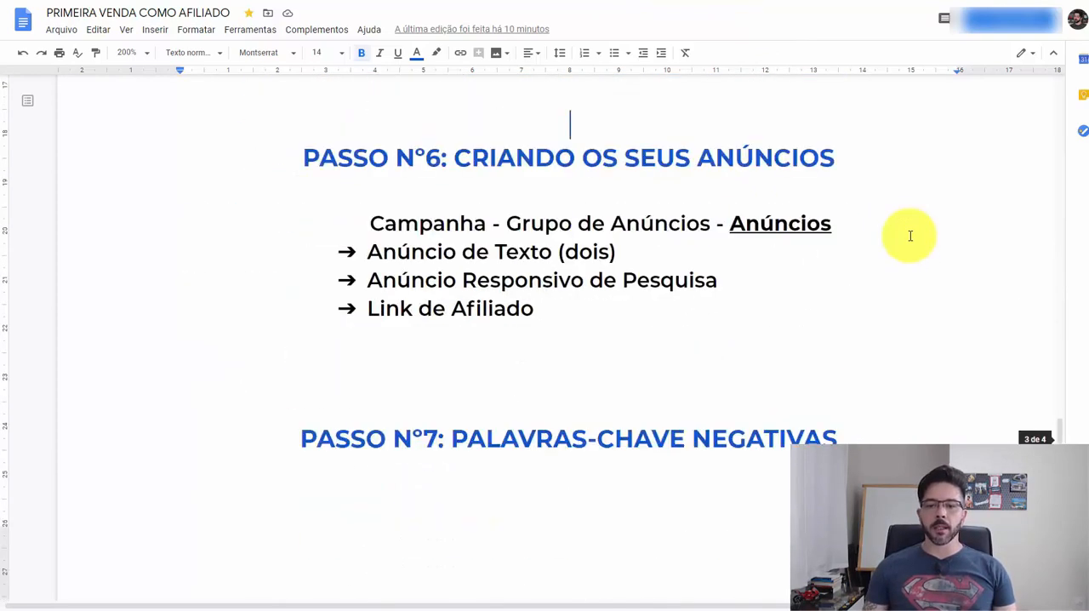
scroll(907, 235, down, 6)
scroll(907, 235, up, 5)
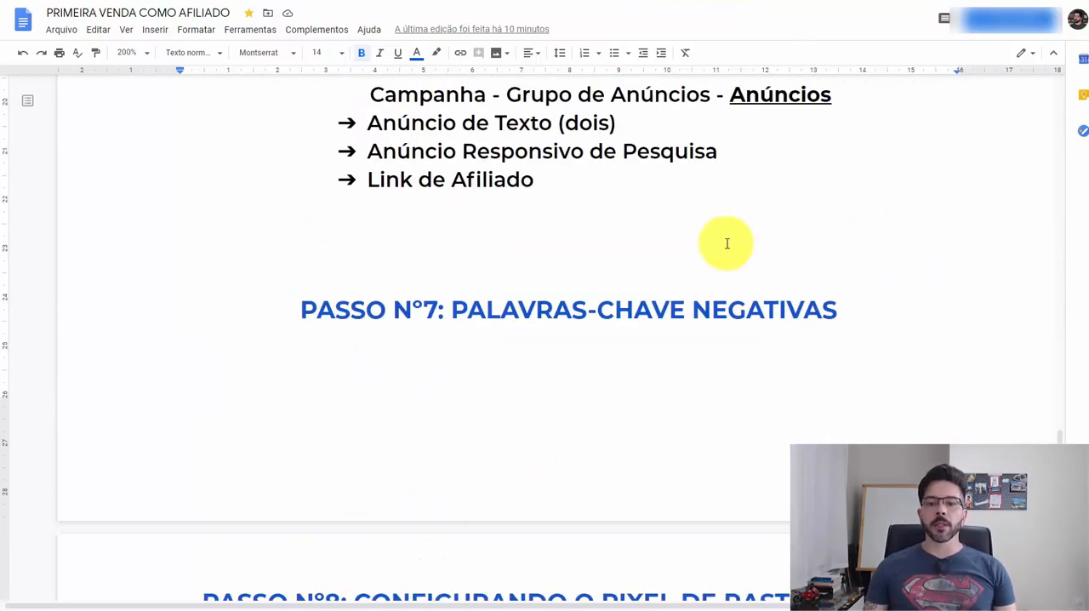
scroll(724, 245, up, 2)
click(637, 316)
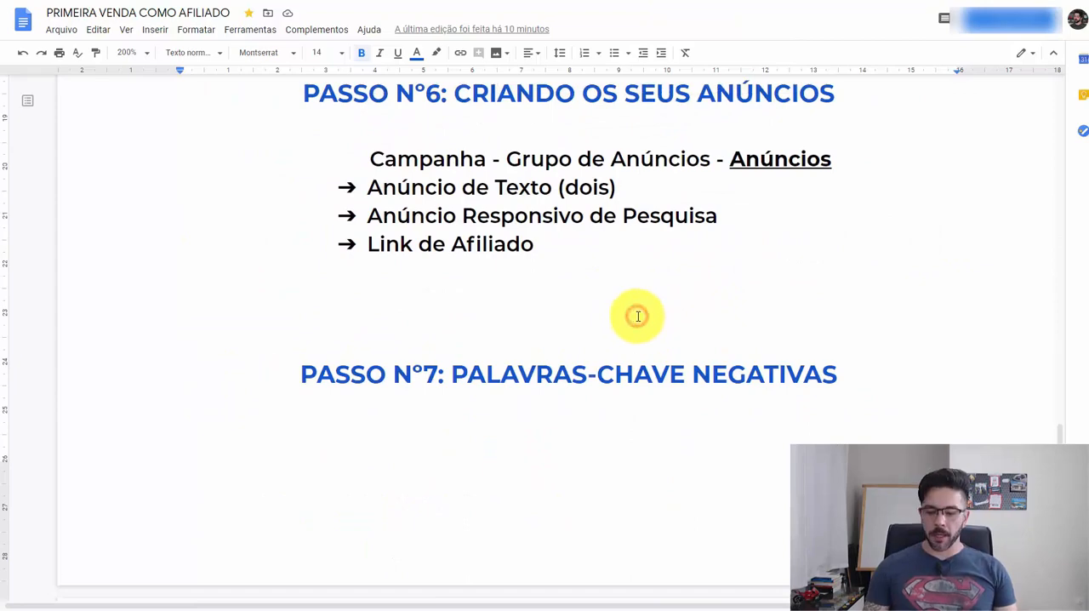
scroll(637, 314, down, 1)
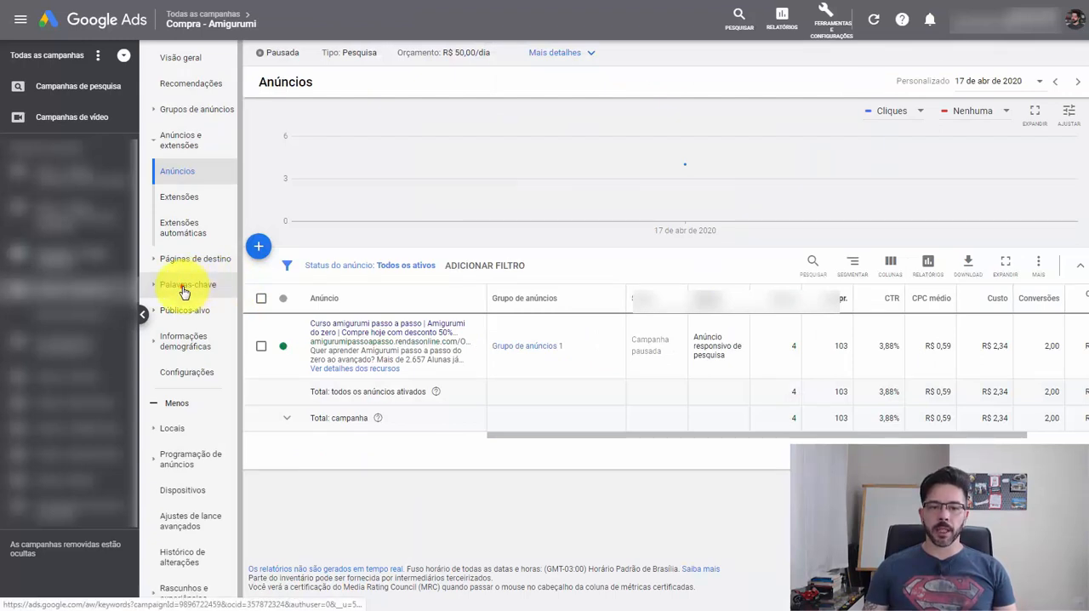
- Check the negative keywords of the Compra - Amigurumi campaign in Google Ads, and return to the Google Docs outline
click(182, 291)
click(185, 353)
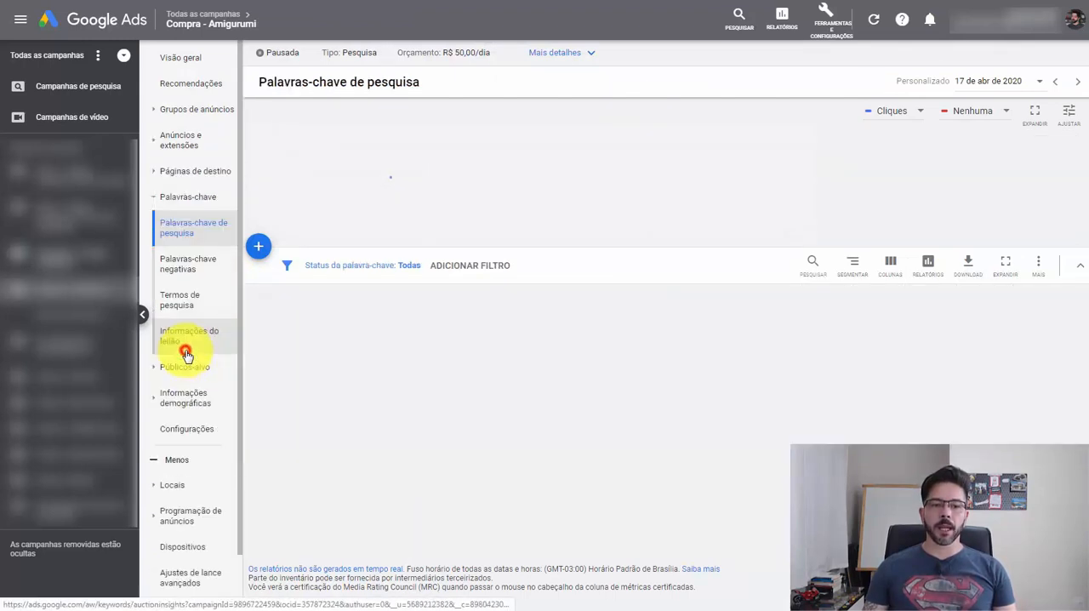
click(188, 269)
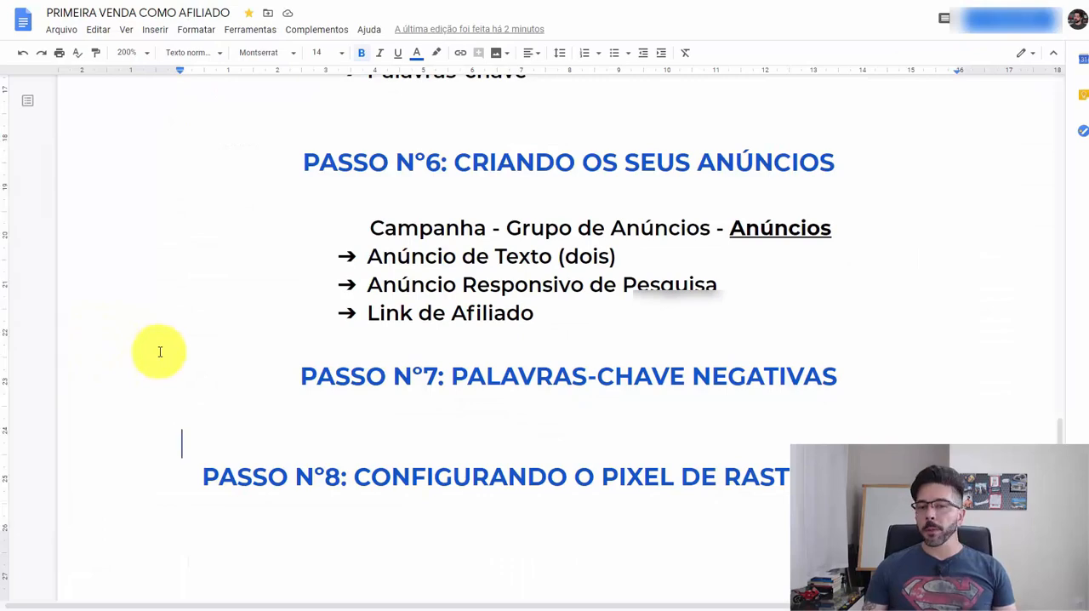
scroll(329, 382, down, 2)
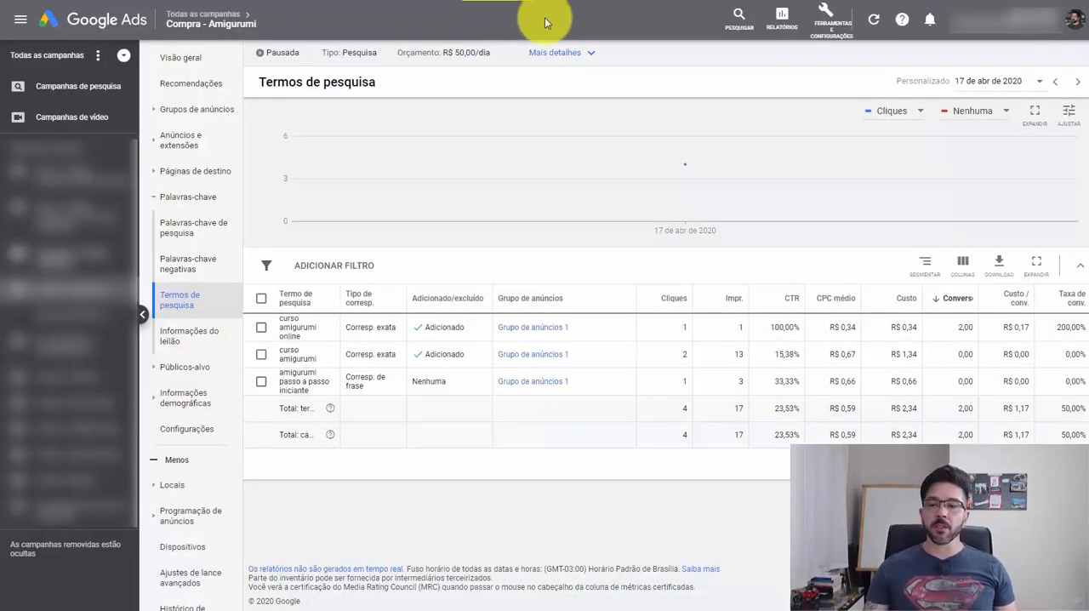
- Start a new website conversion action in Google Ads with the category Compra and the name Compra - Amigurumi
click(827, 24)
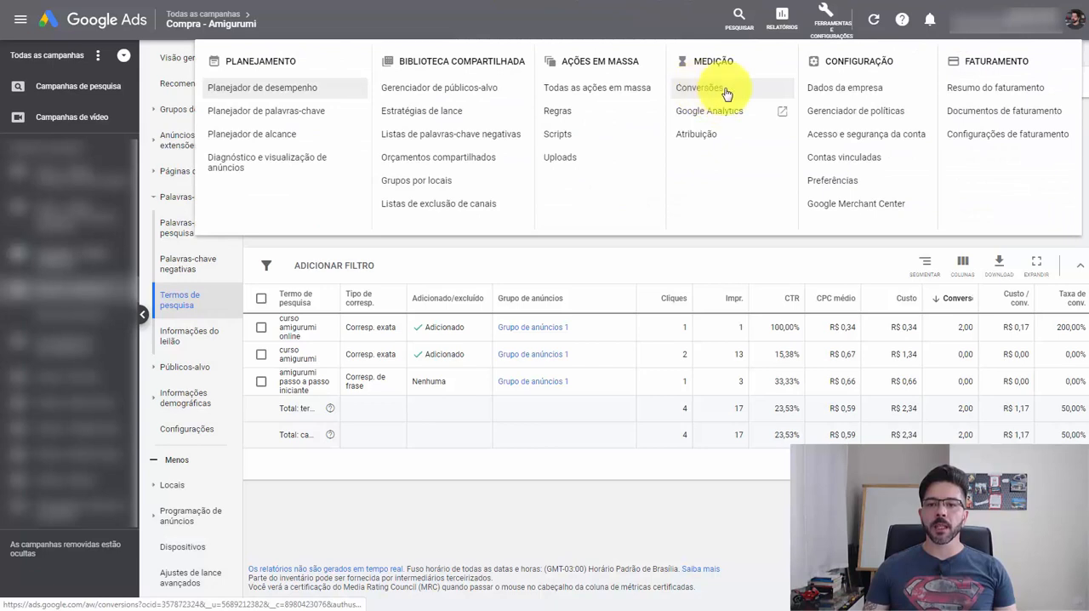
click(694, 90)
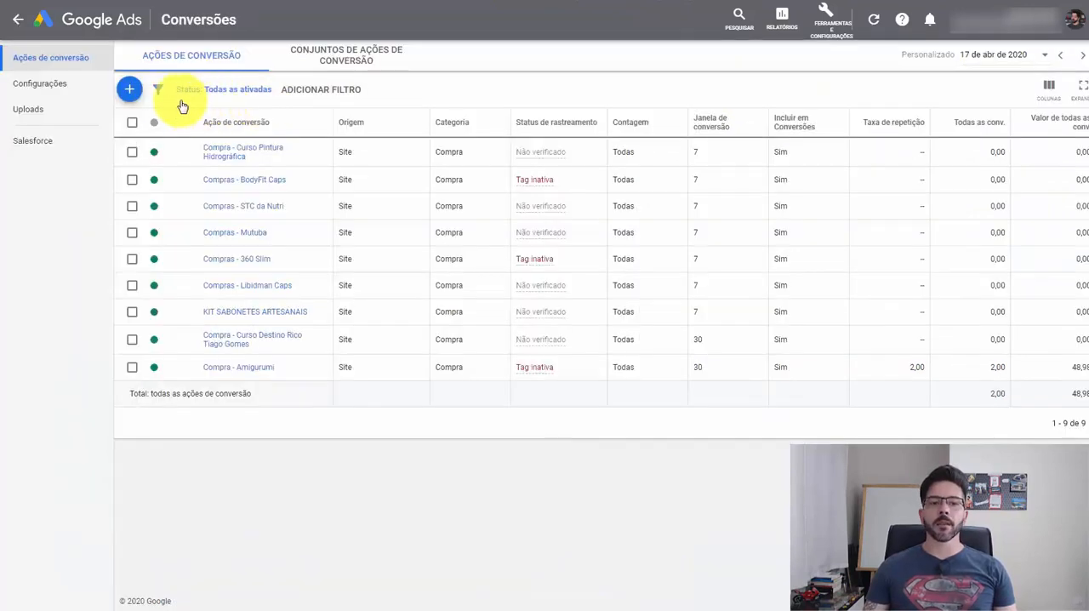
click(133, 90)
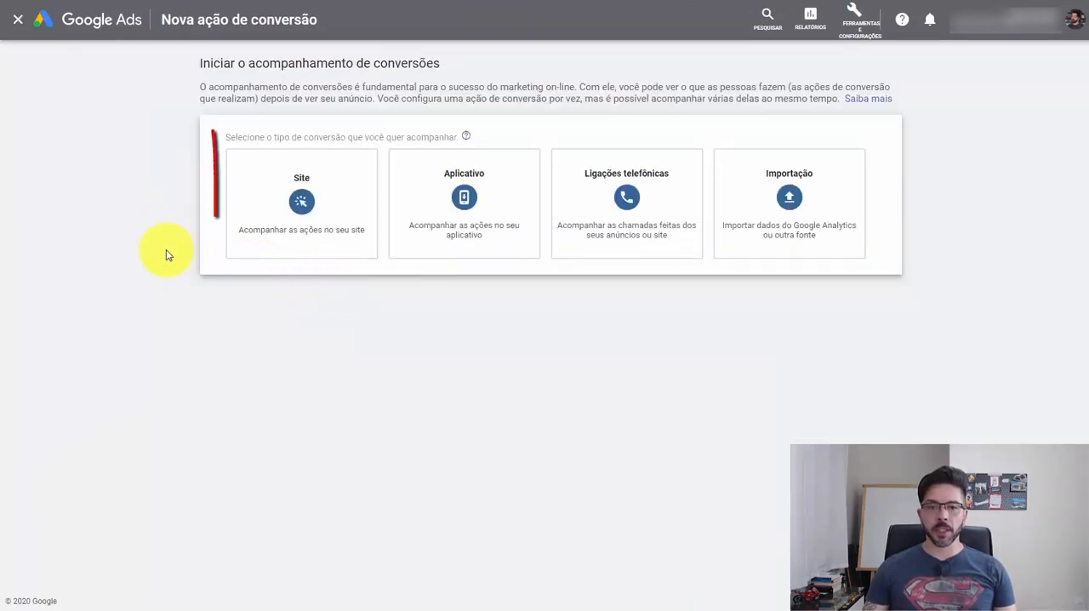
click(302, 202)
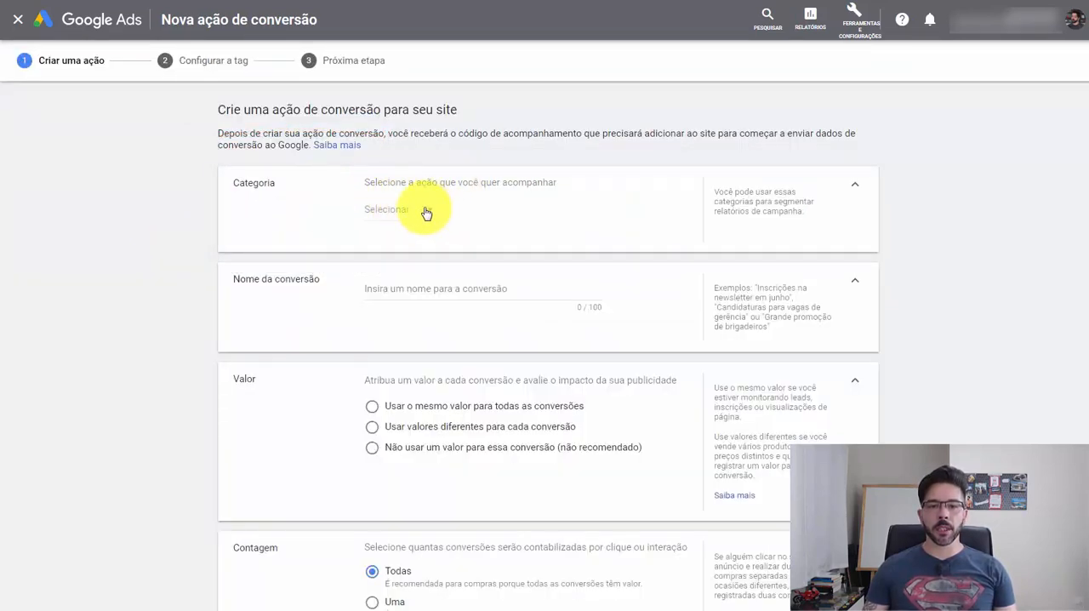
click(427, 210)
click(394, 244)
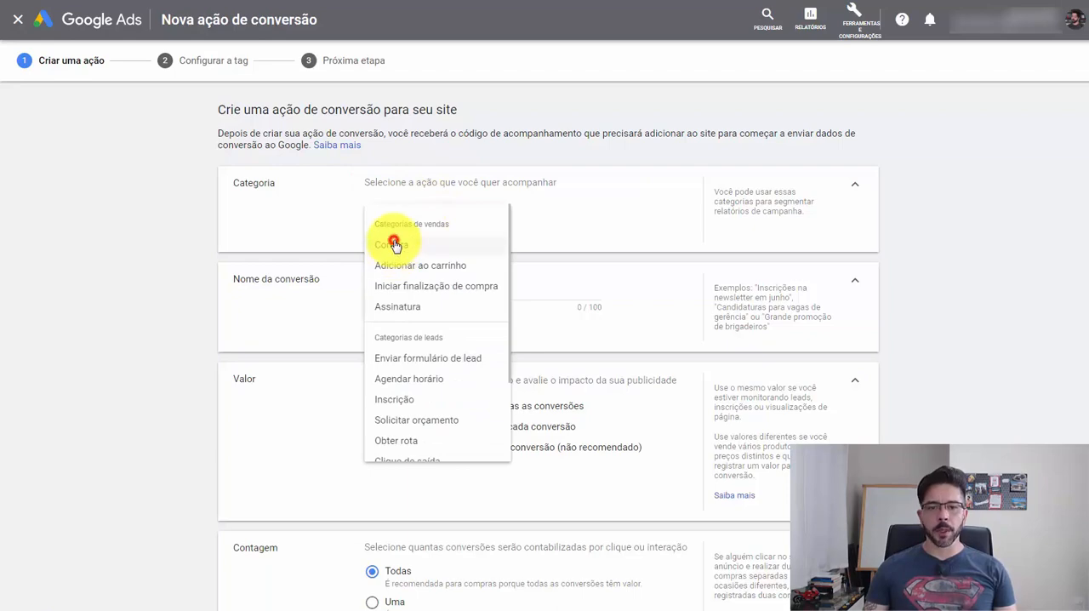
click(458, 292)
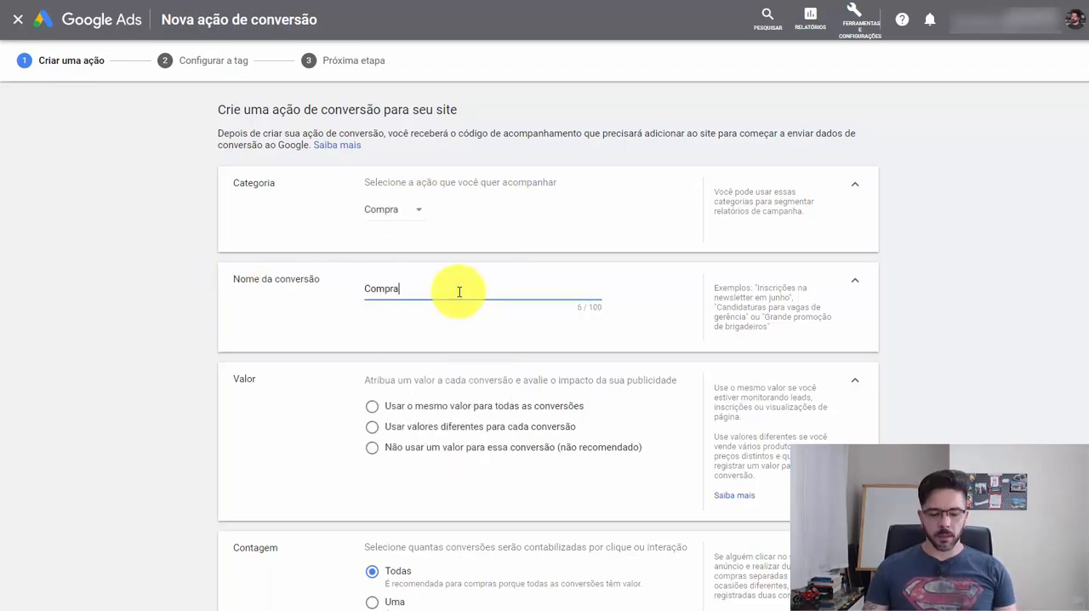
text(- Amigurumi)
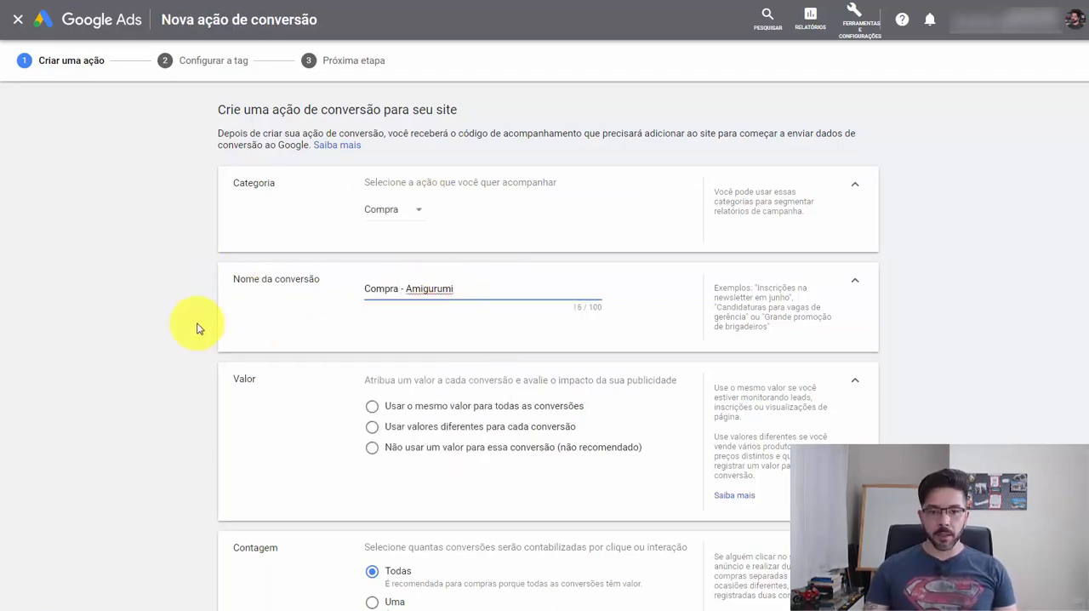
- Choose the same value for all conversions, and discard the new conversion action without creating it
scroll(196, 328, down, 2)
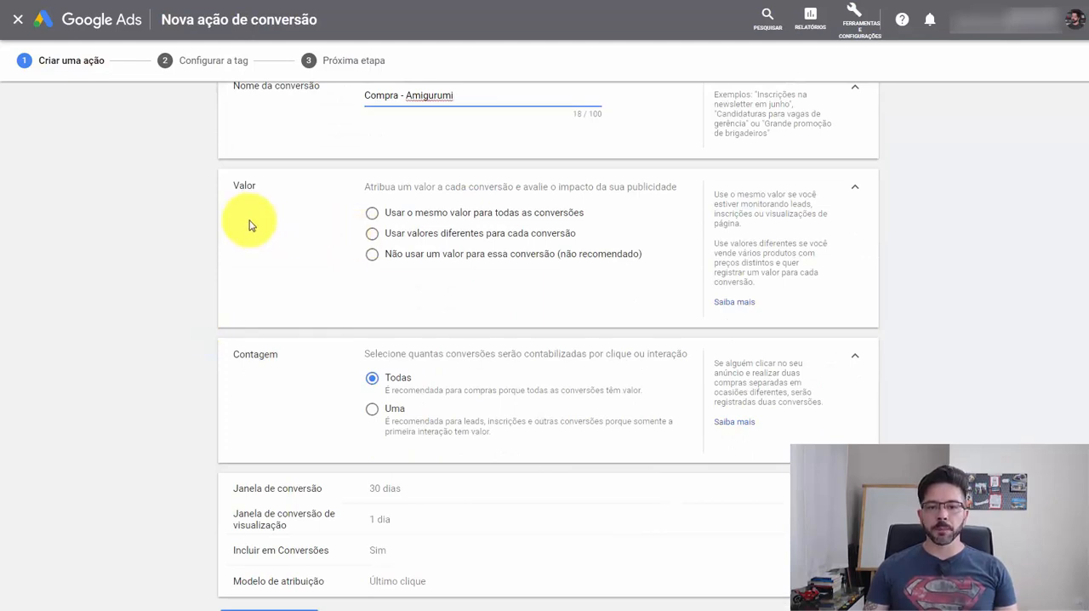
click(371, 214)
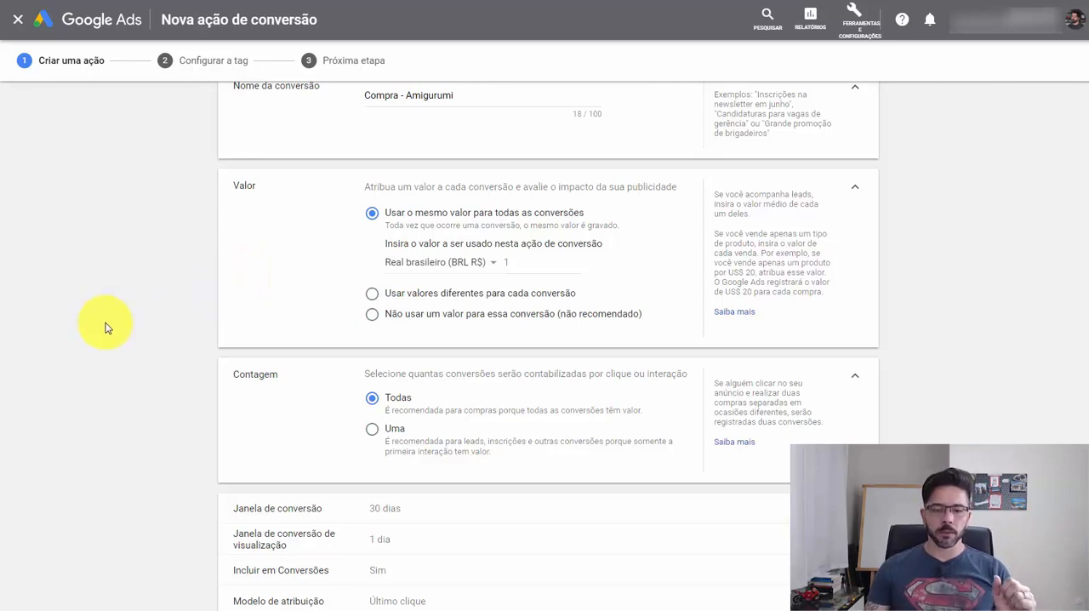
scroll(352, 433, down, 2)
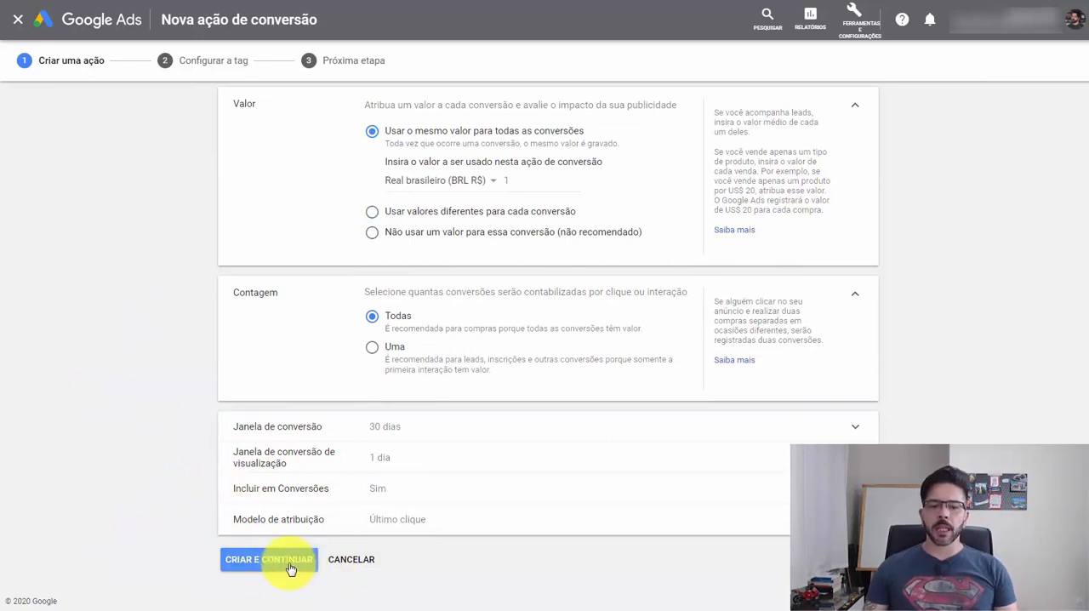
click(351, 559)
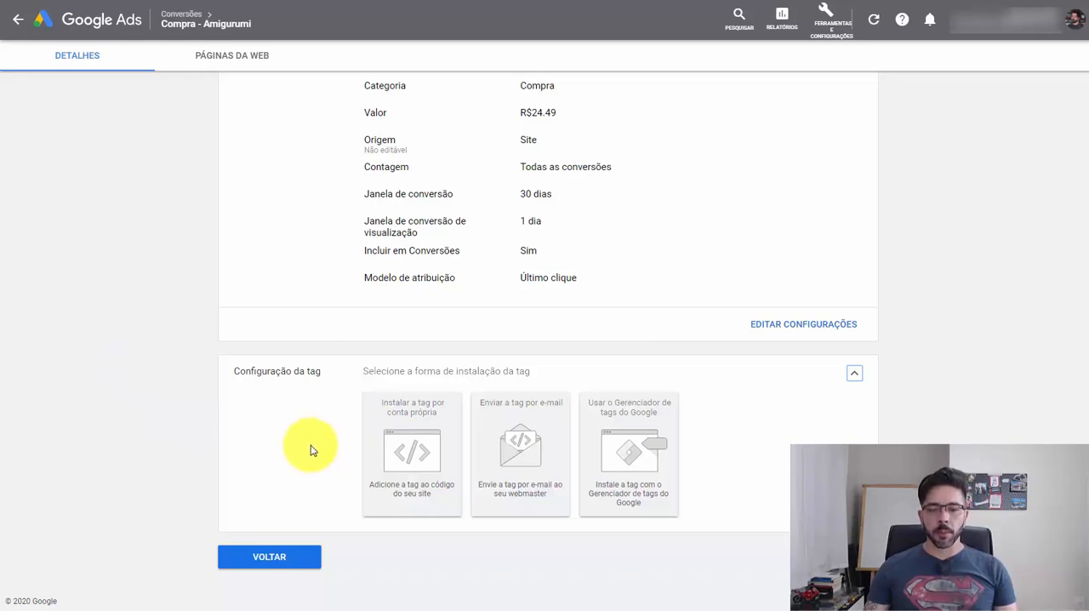
- Choose to self-install the existing Compra - Amigurumi conversion tag, and copy its event snippet into a new Notepad document
click(413, 453)
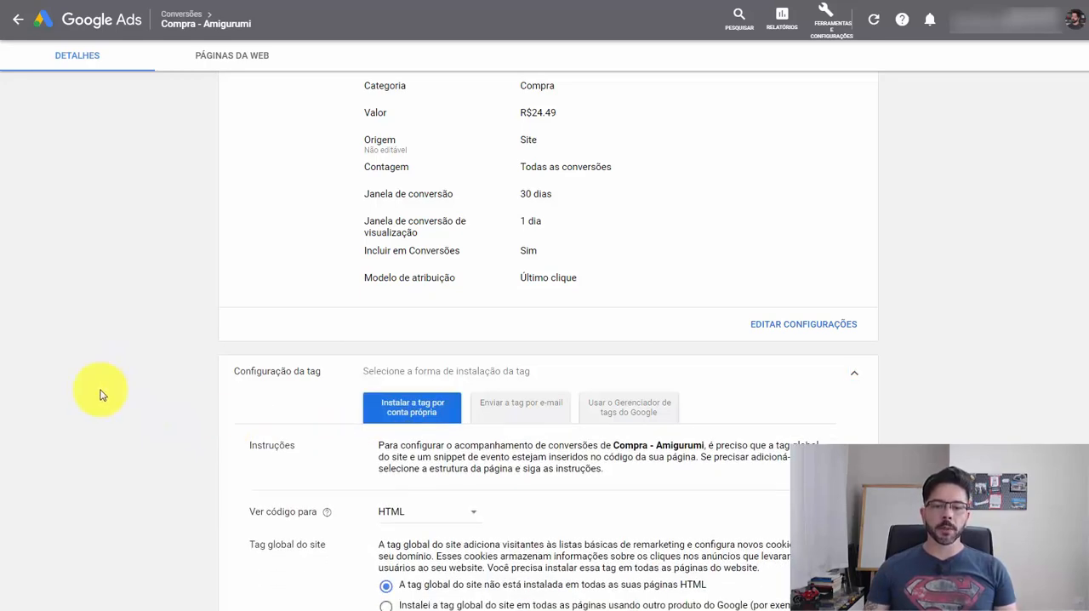
scroll(233, 396, down, 1)
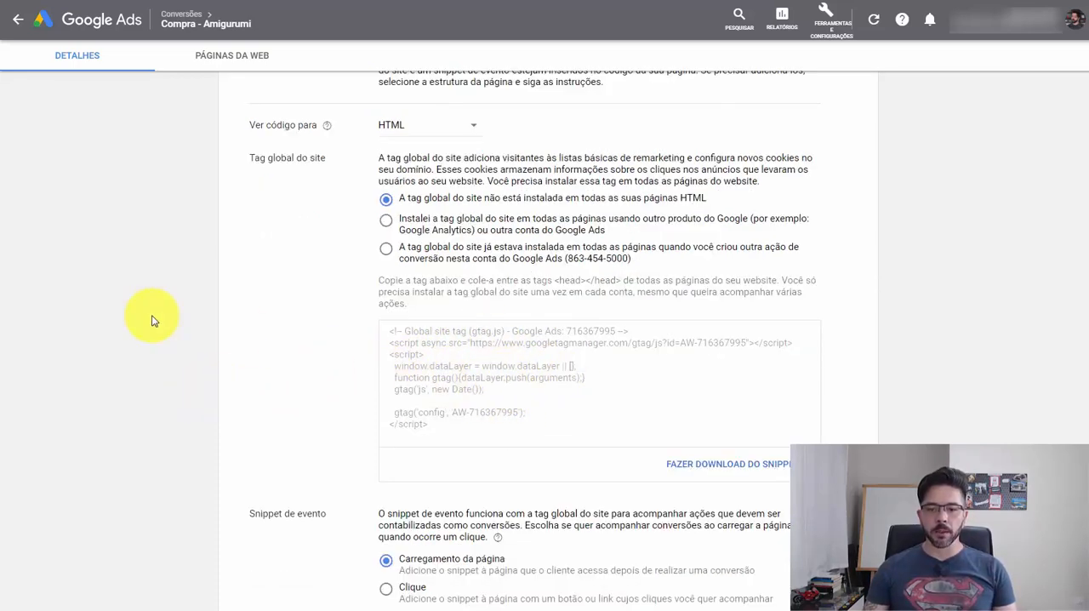
scroll(150, 319, down, 4)
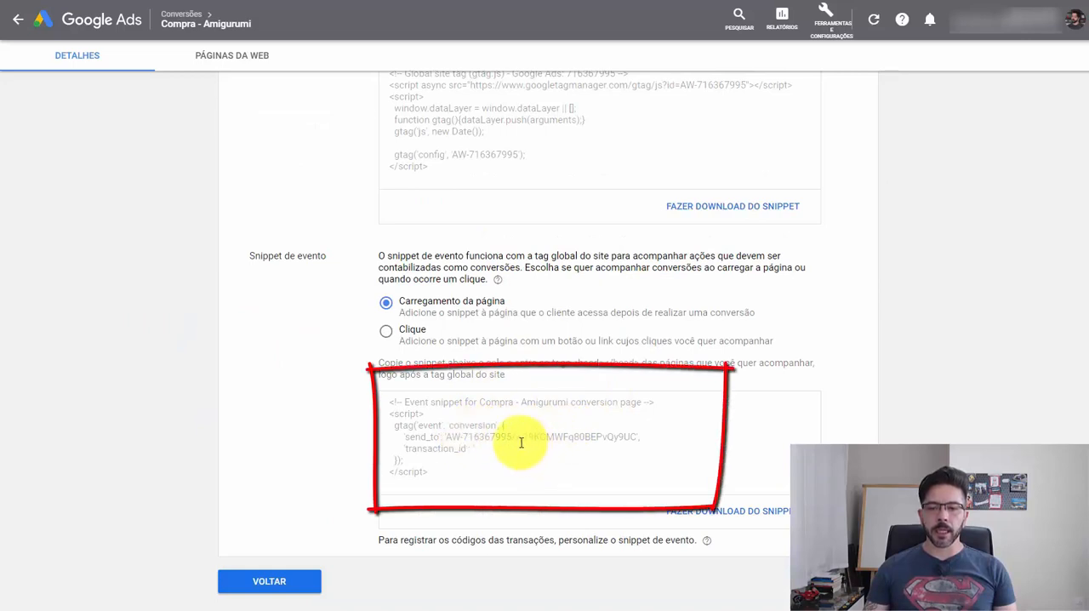
click(443, 431)
key(ctrl+c)
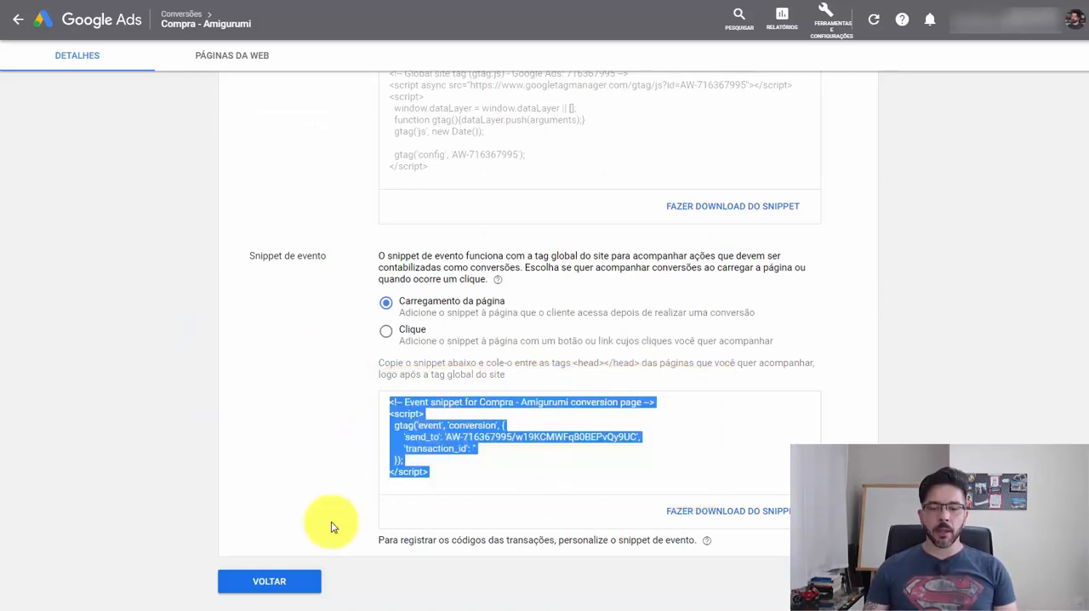
right_click(299, 605)
click(282, 541)
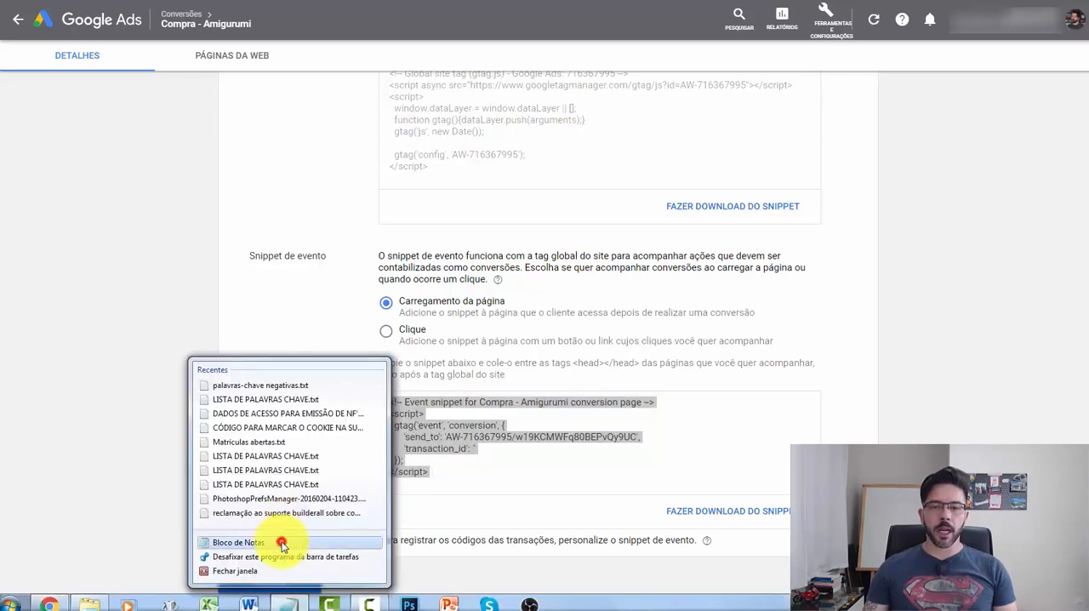
key(ctrl+v)
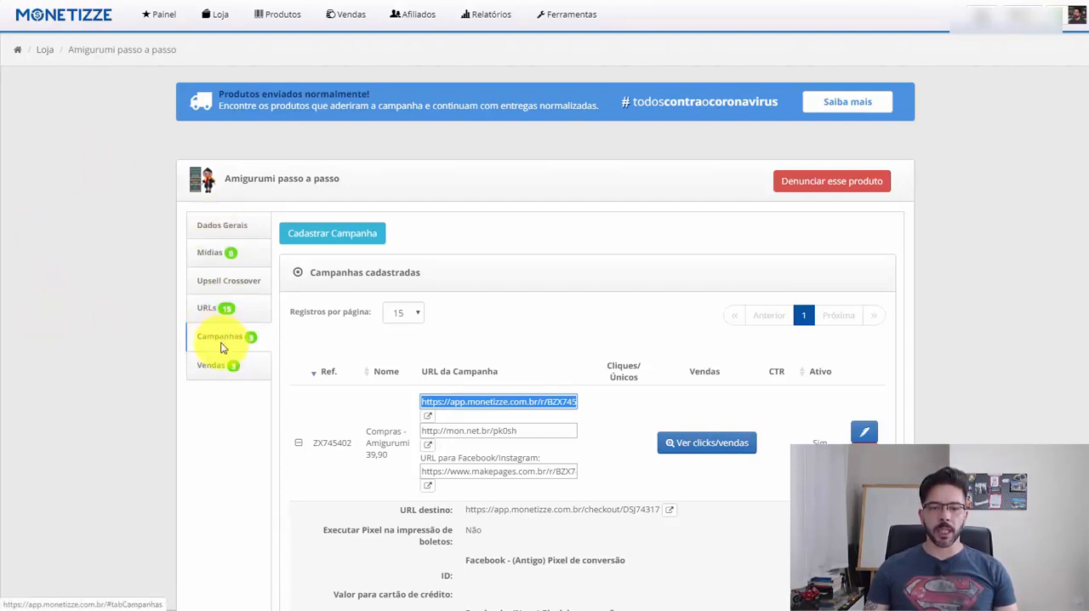
- Start a new Monetizze campaign named Compra amigurumi with Checkout - Plano 39,90 as the destination URL
click(327, 236)
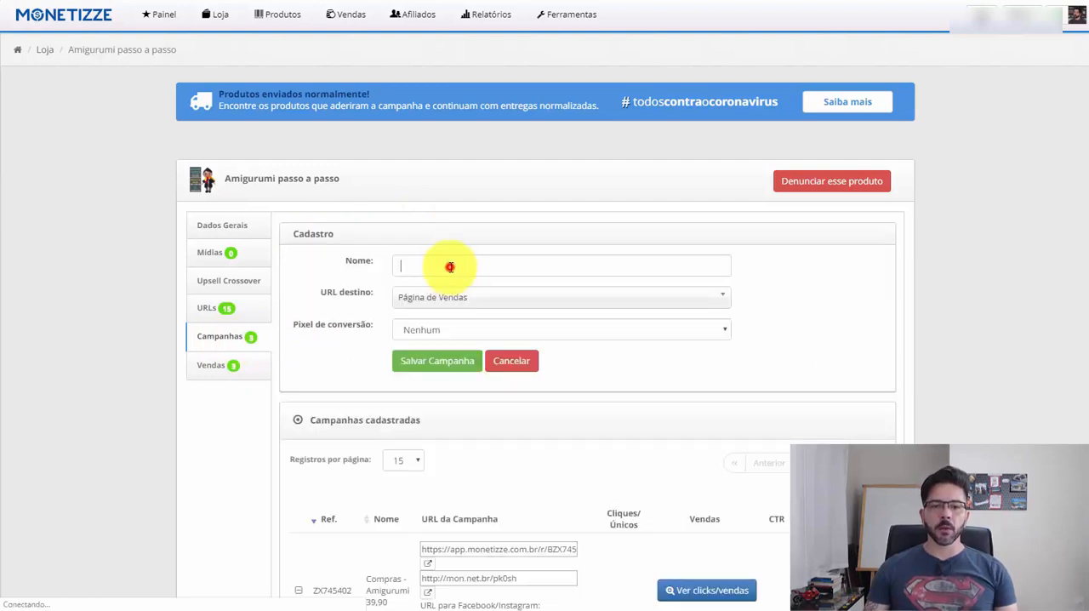
click(450, 267)
text(Compra amigurumi)
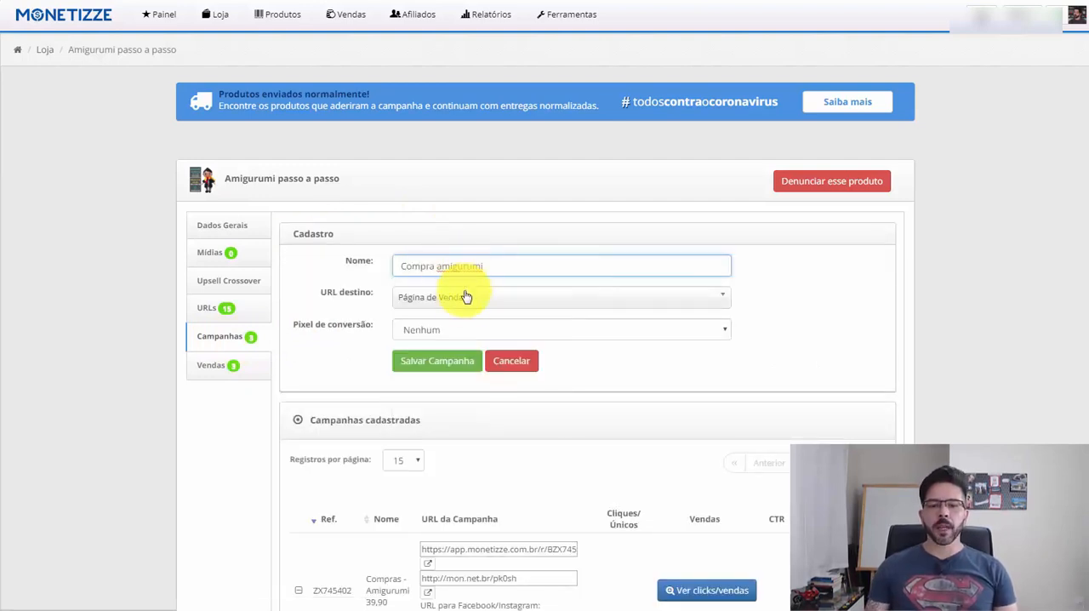
click(501, 297)
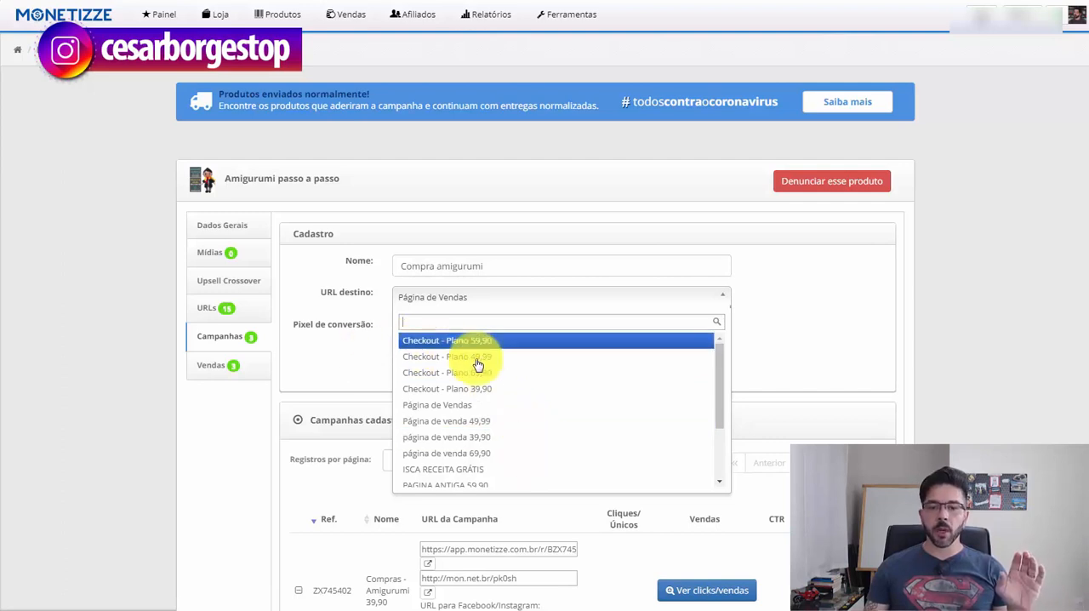
click(502, 398)
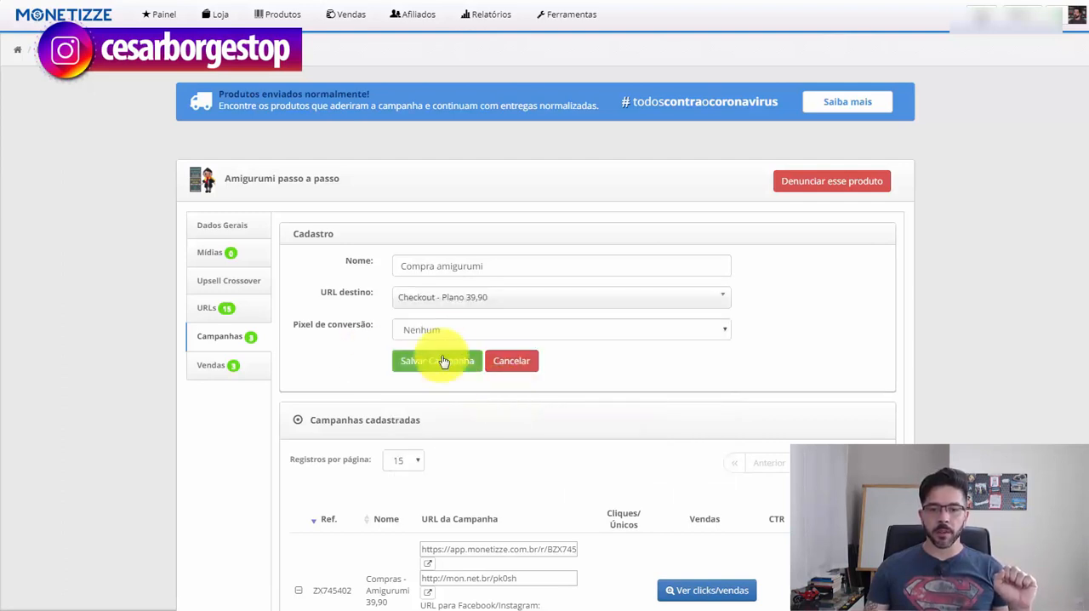
- Set the campaign's conversion pixel to Google, and enter the AW conversion ID from the Notepad snippet as its ID
click(535, 328)
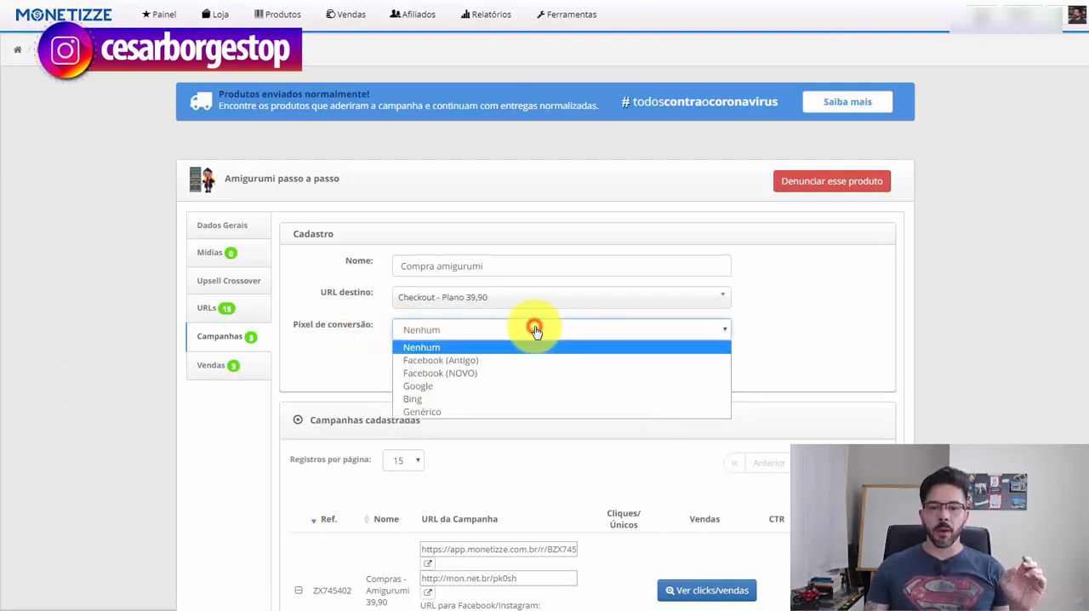
click(518, 387)
scroll(408, 340, down, 1)
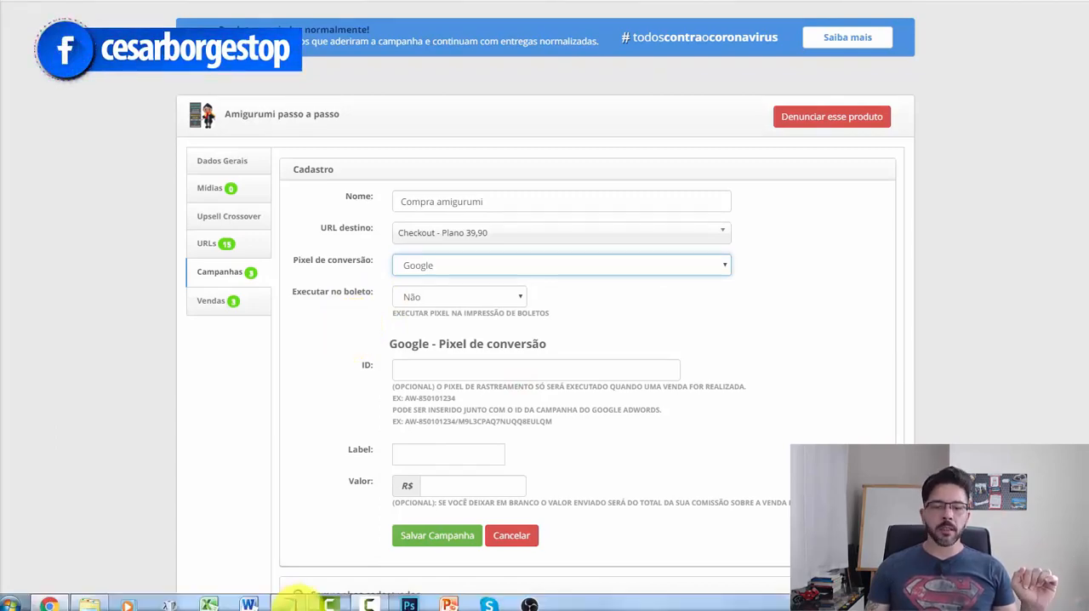
mouse_move(323, 595)
click(375, 536)
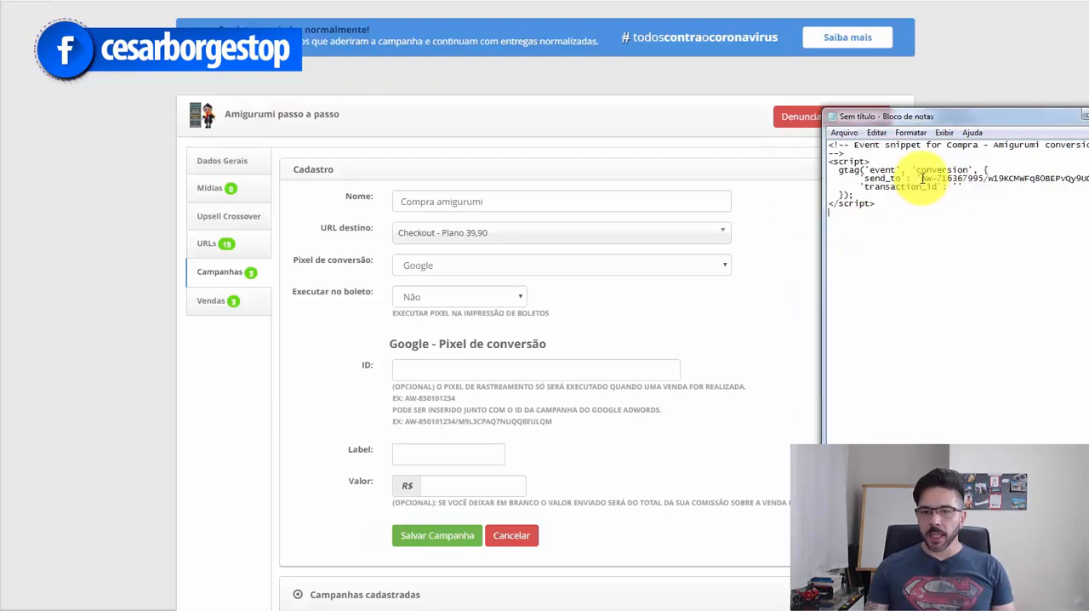
key(ctrl+c)
click(474, 370)
key(ctrl+v)
click(345, 371)
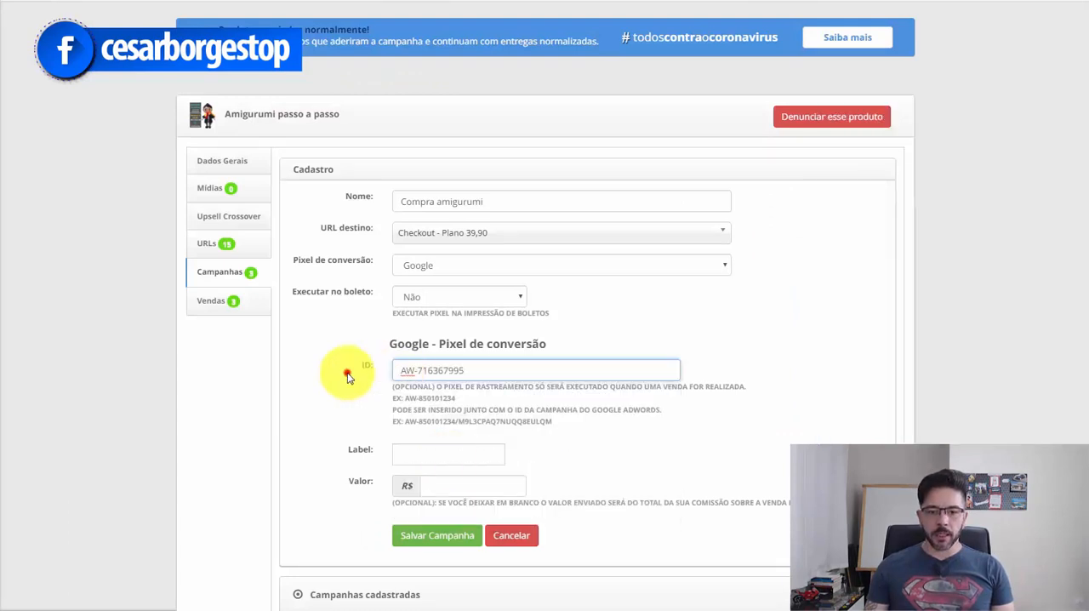
- Copy the conversion label after the slash in the snippet's send_to value into the Google pixel's label
mouse_move(336, 596)
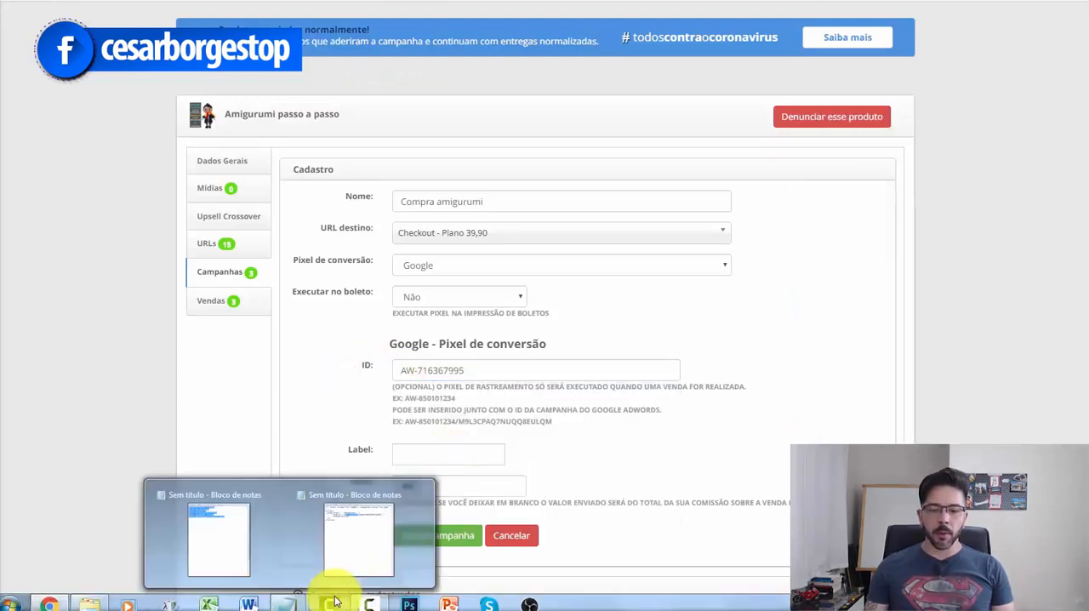
click(374, 544)
drag(988, 178, 1086, 177)
key(ctrl+c)
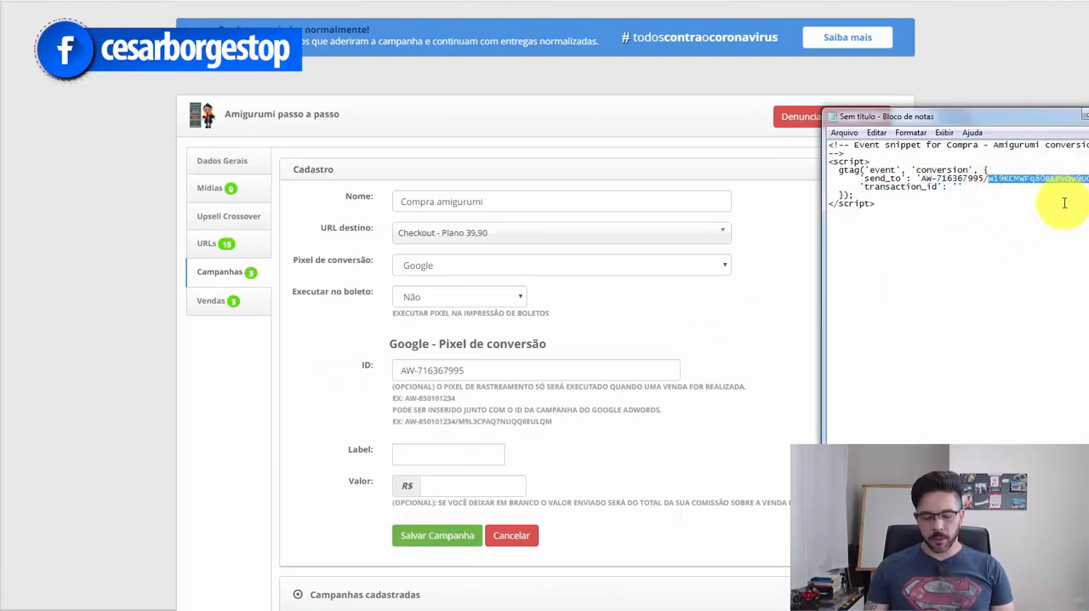
click(449, 454)
key(ctrl+v)
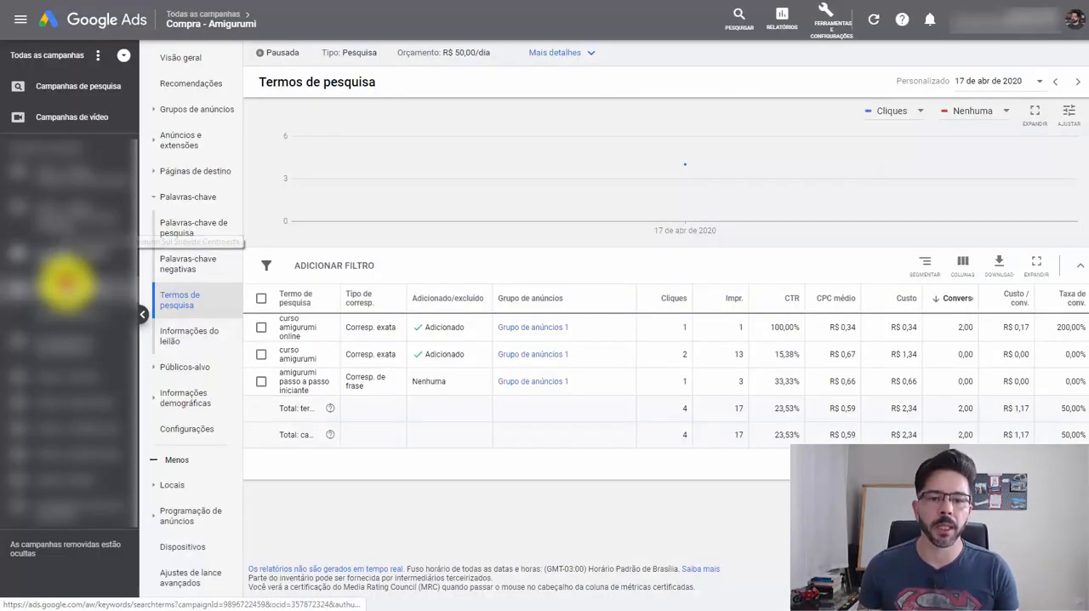
- Open the Compra - Amigurumi campaign overview, and compare it with the Monetizze sale notifications in the PRIMEIRA VENDA COMO AFILIADO Google Docs document
click(193, 61)
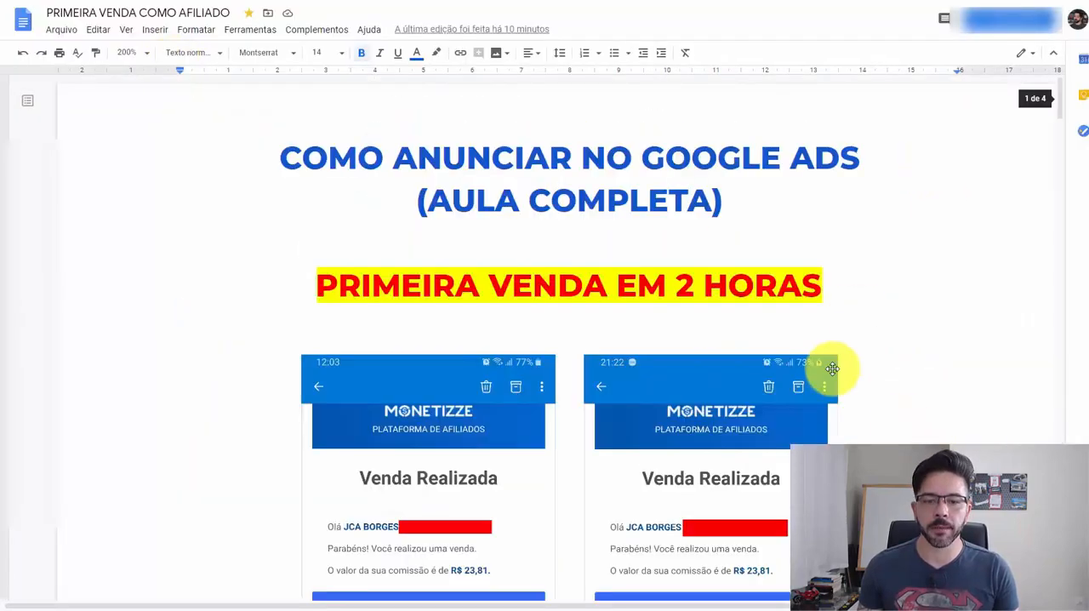
scroll(839, 362, down, 3)
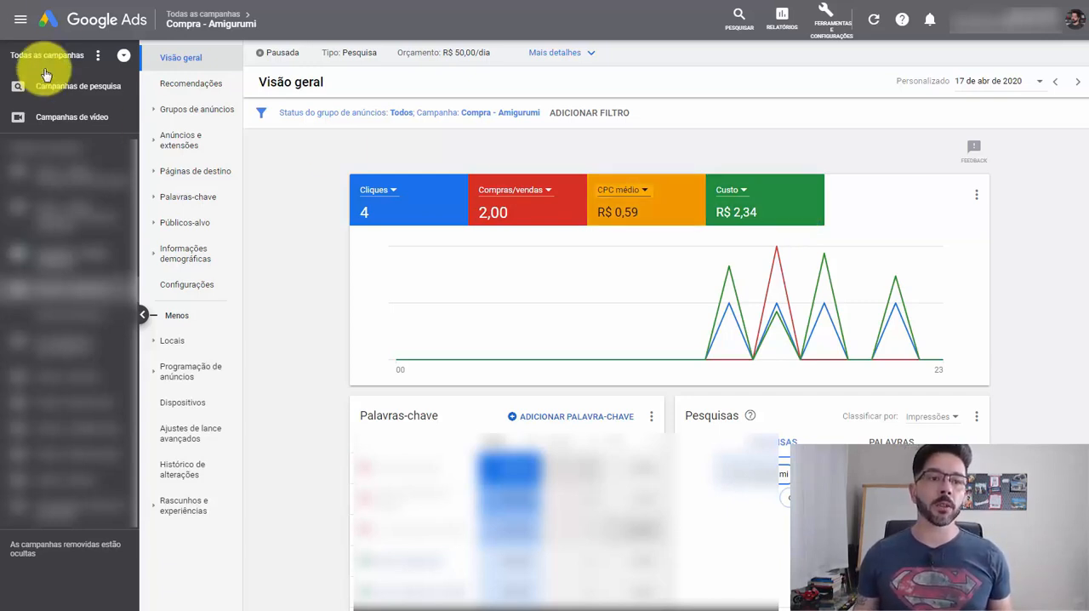
click(63, 0)
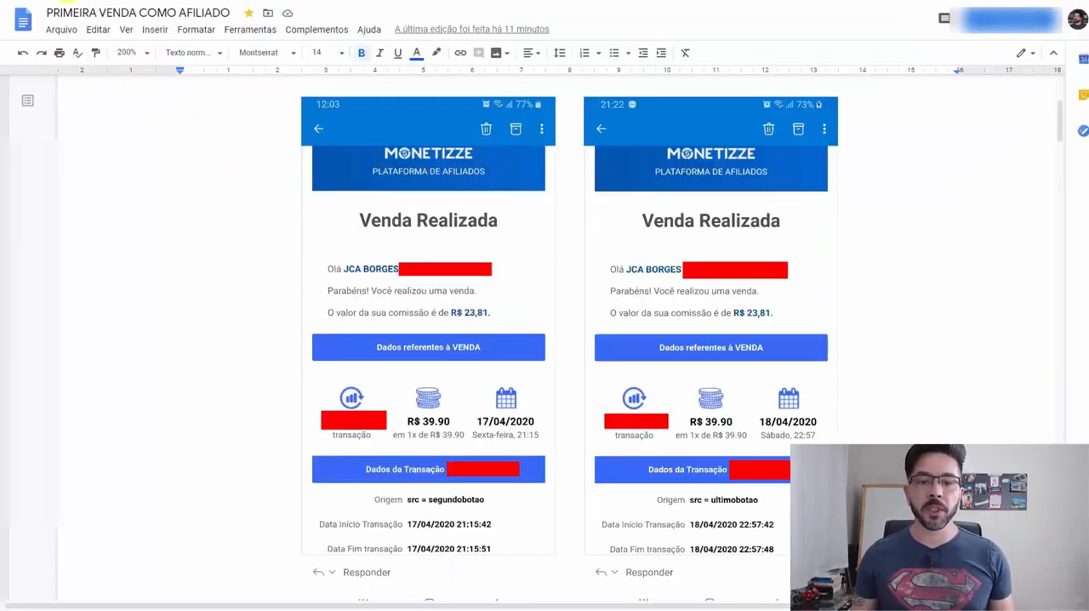
- Back in Google Ads, open the campaign's geographic report and break down the physical-location results for Brasil by city
click(161, 0)
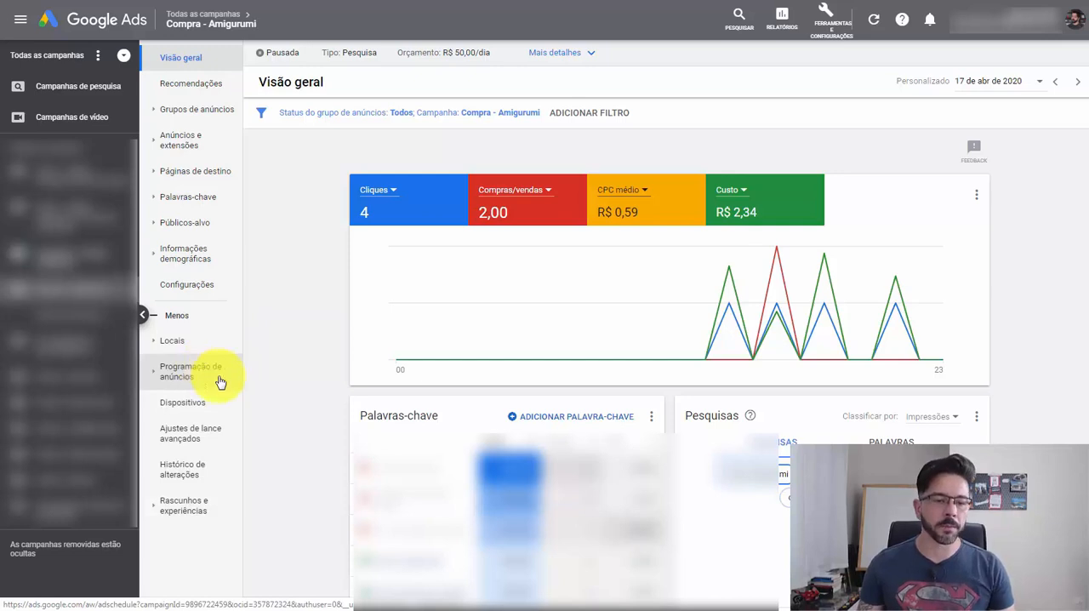
click(175, 342)
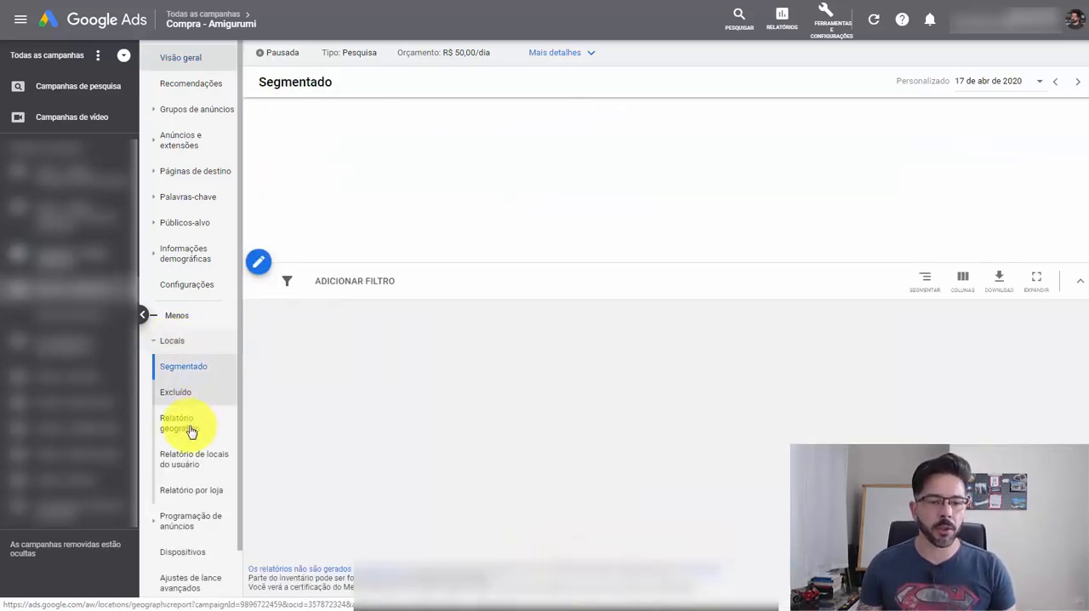
click(190, 429)
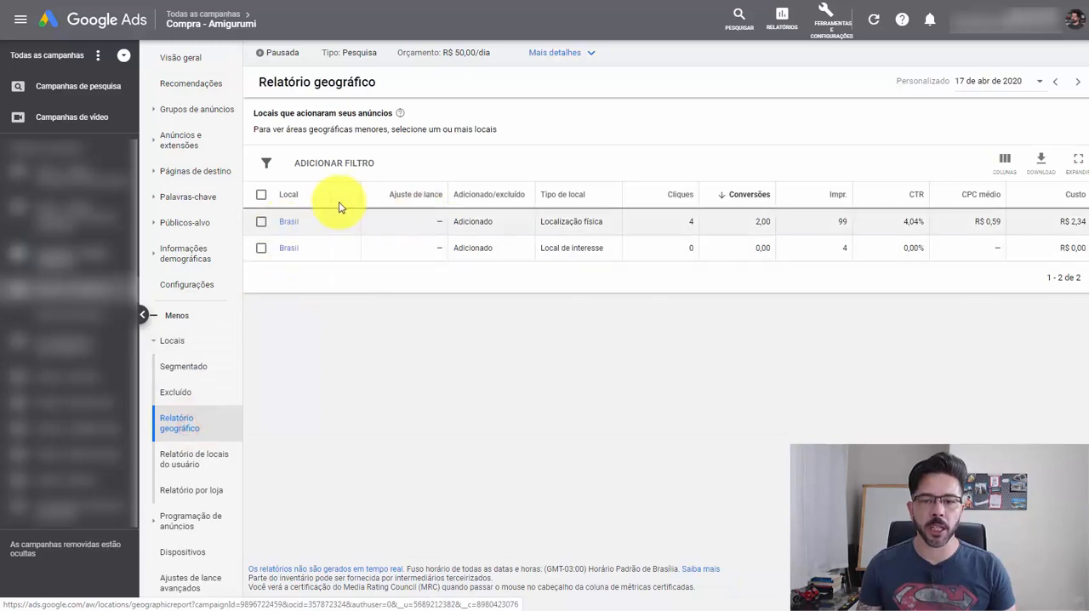
click(289, 222)
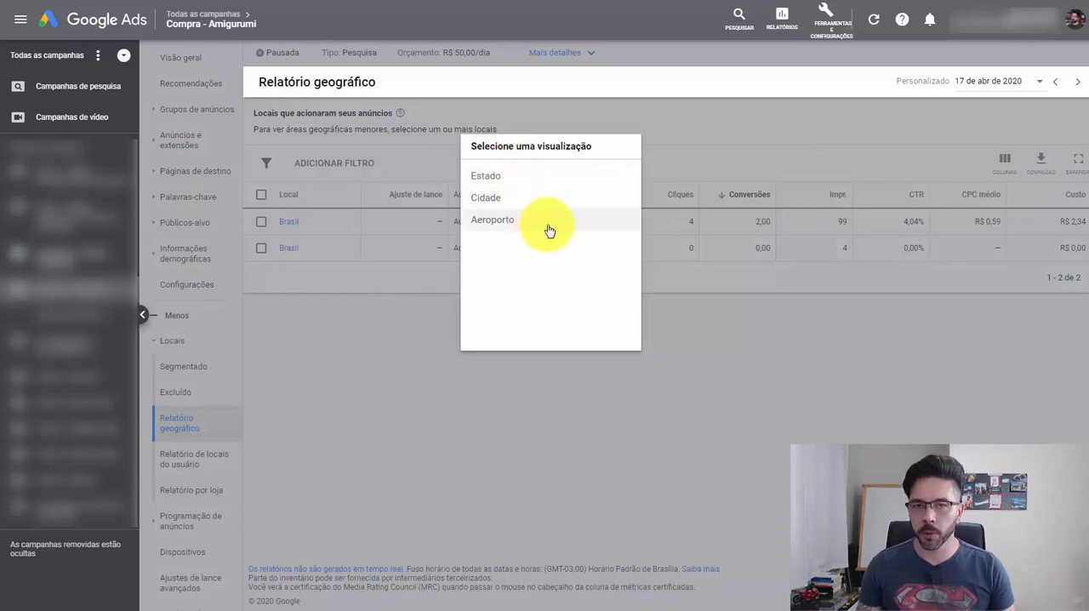
click(487, 197)
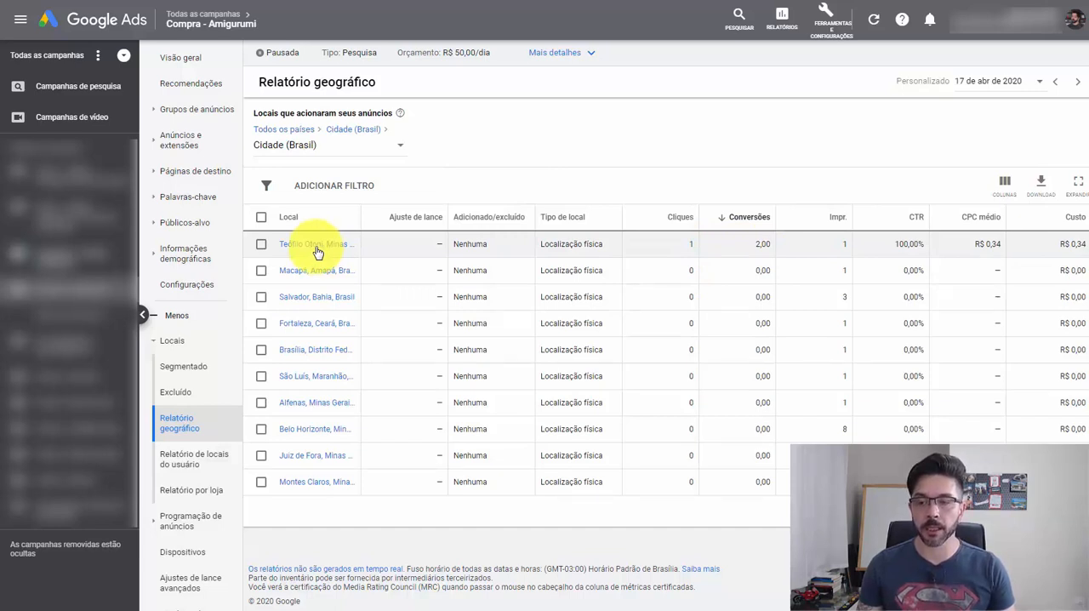
- Set the geographic report's date range to the single day 18 April 2020
click(983, 80)
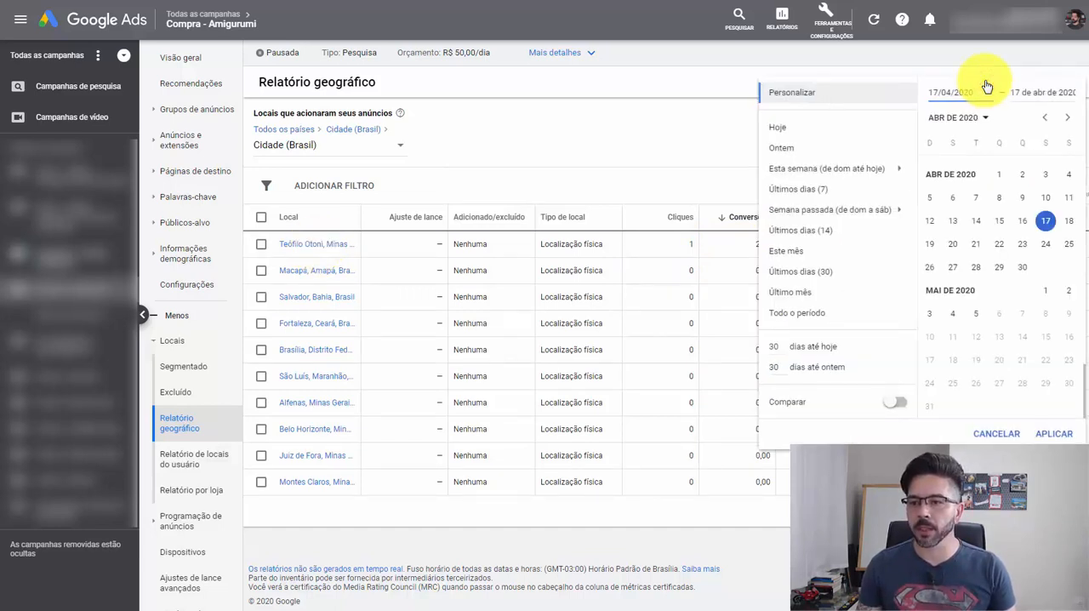
click(1067, 220)
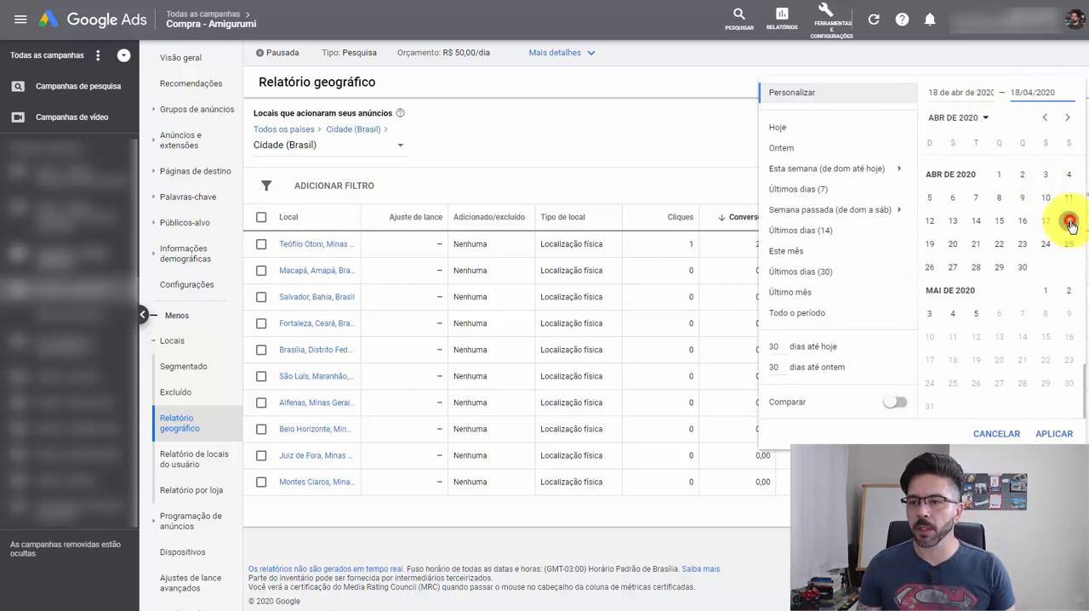
click(1053, 435)
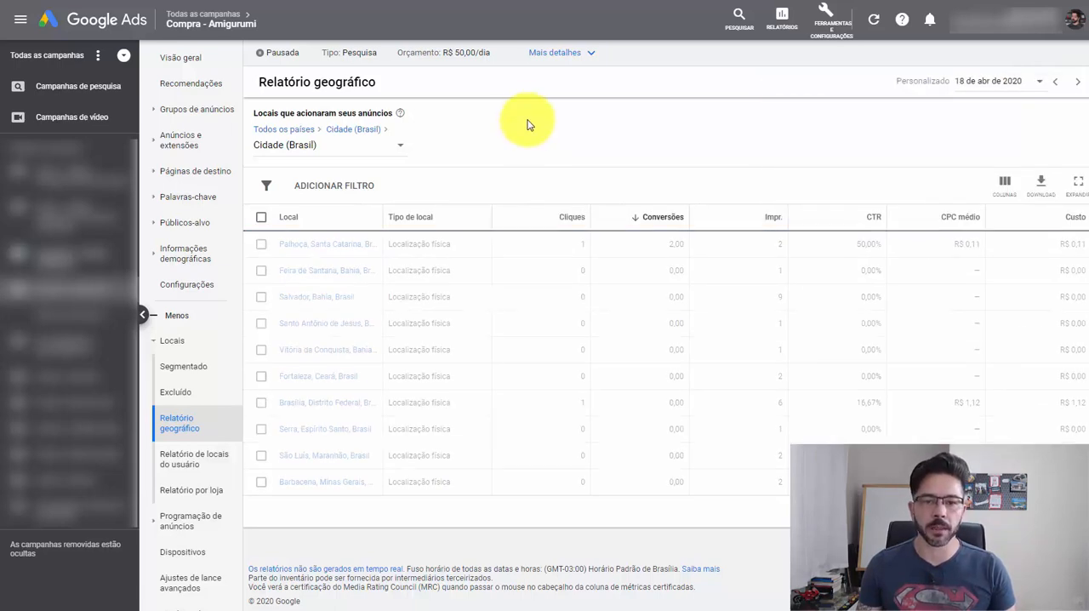